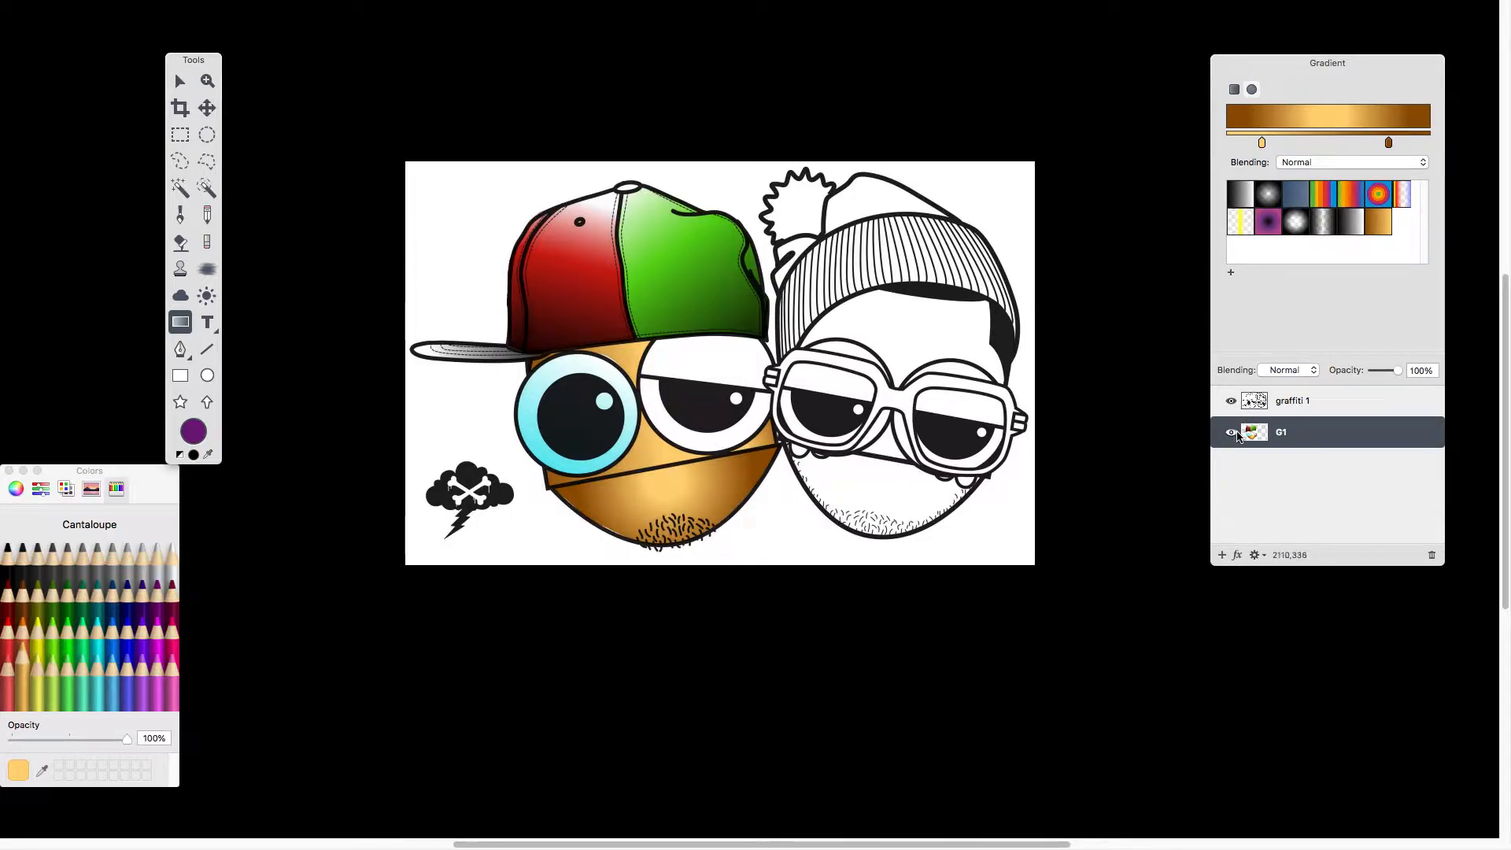
# - Delete the G1 colour layer from the document
pyautogui.click(1232, 434)
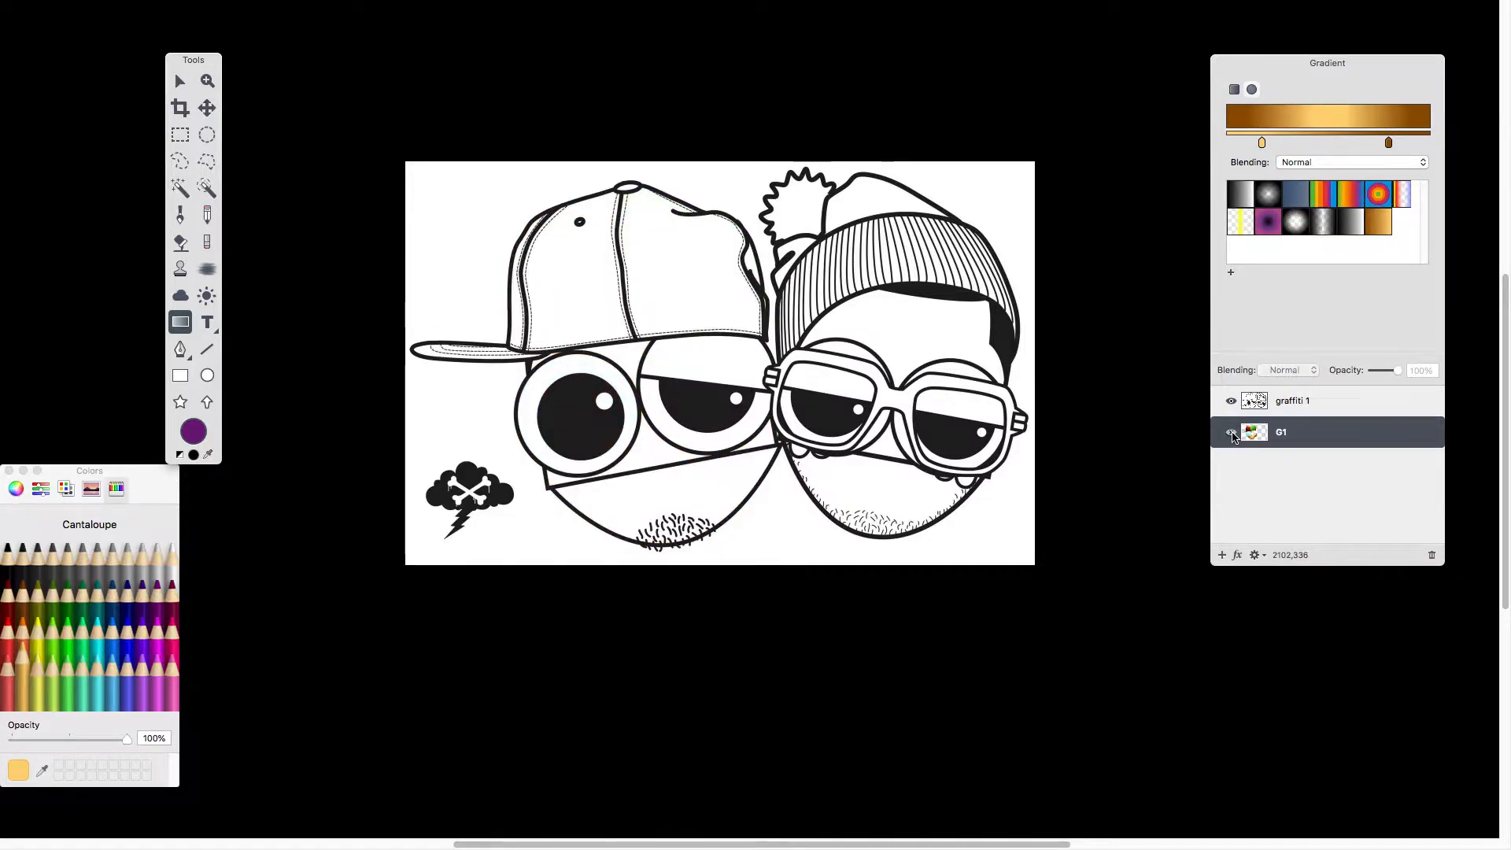
pyautogui.moveTo(1255, 432); pyautogui.dragTo(1431, 555)
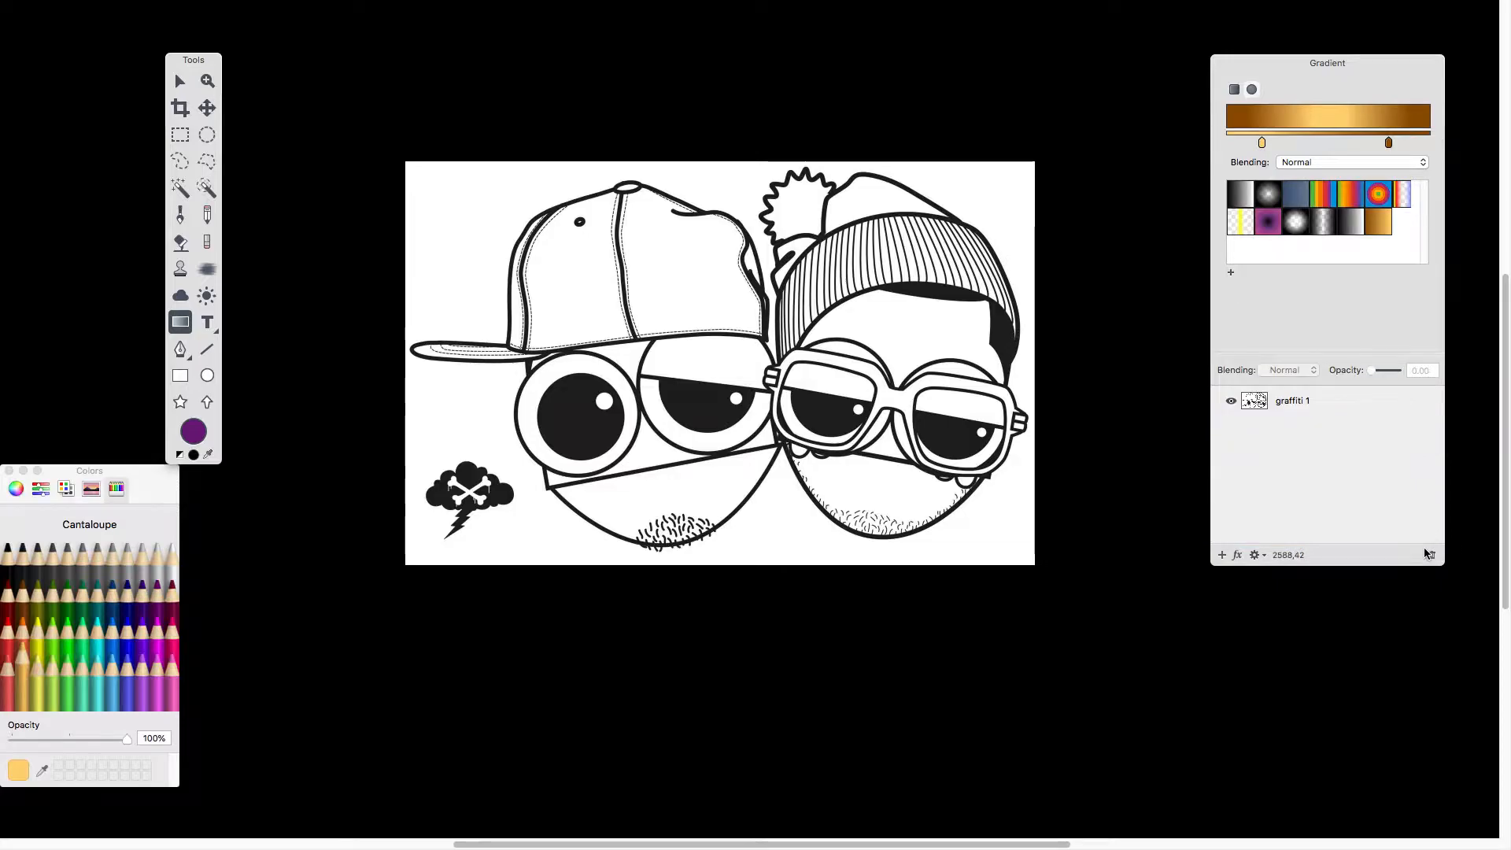
# - Add a new bitmap layer beneath the graffiti 1 line art and name it hat
pyautogui.click(1285, 403)
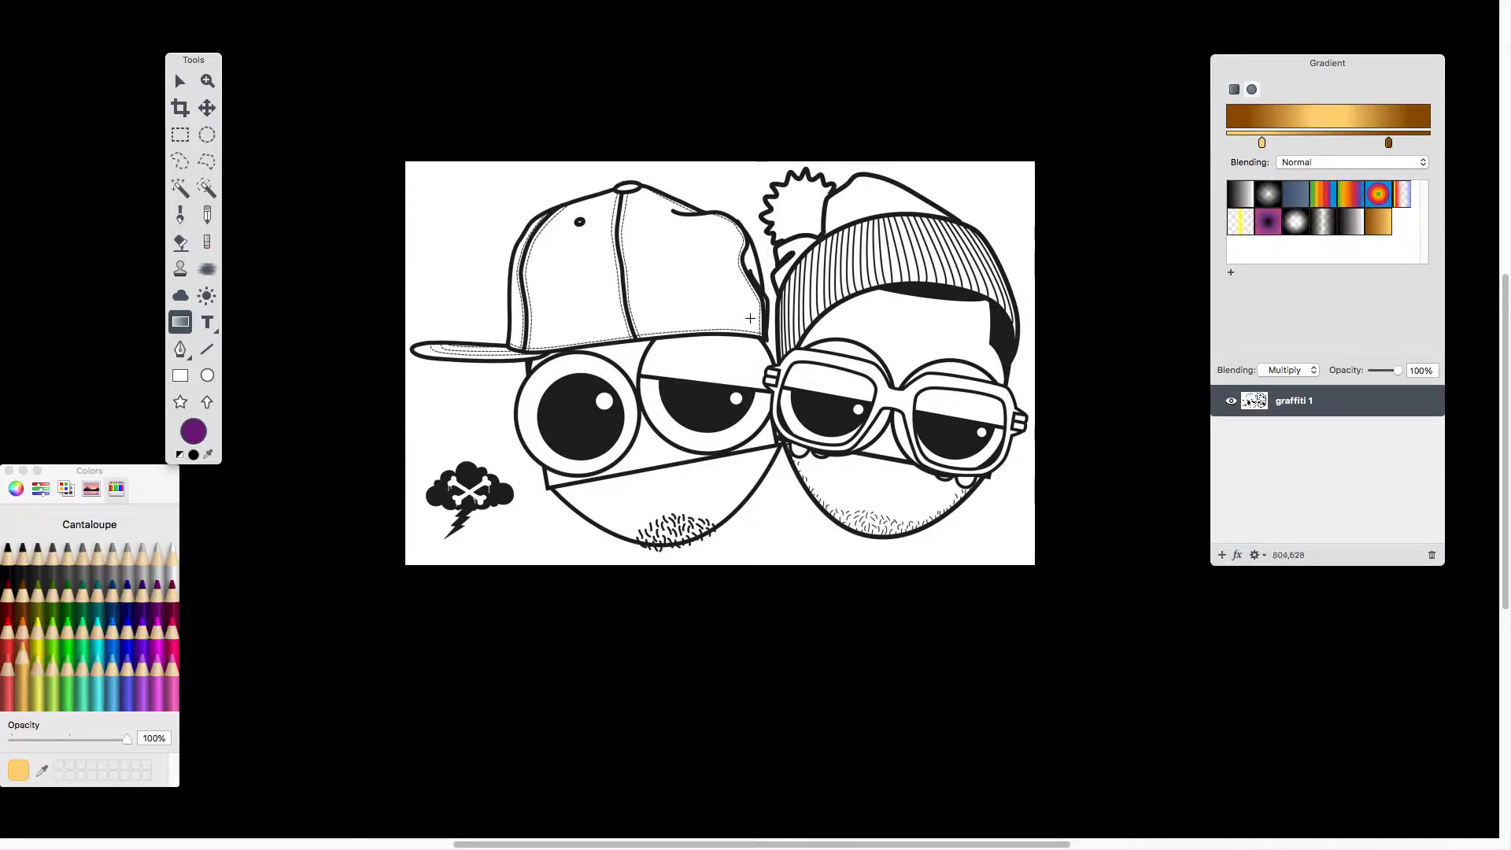
pyautogui.press('super+plus')
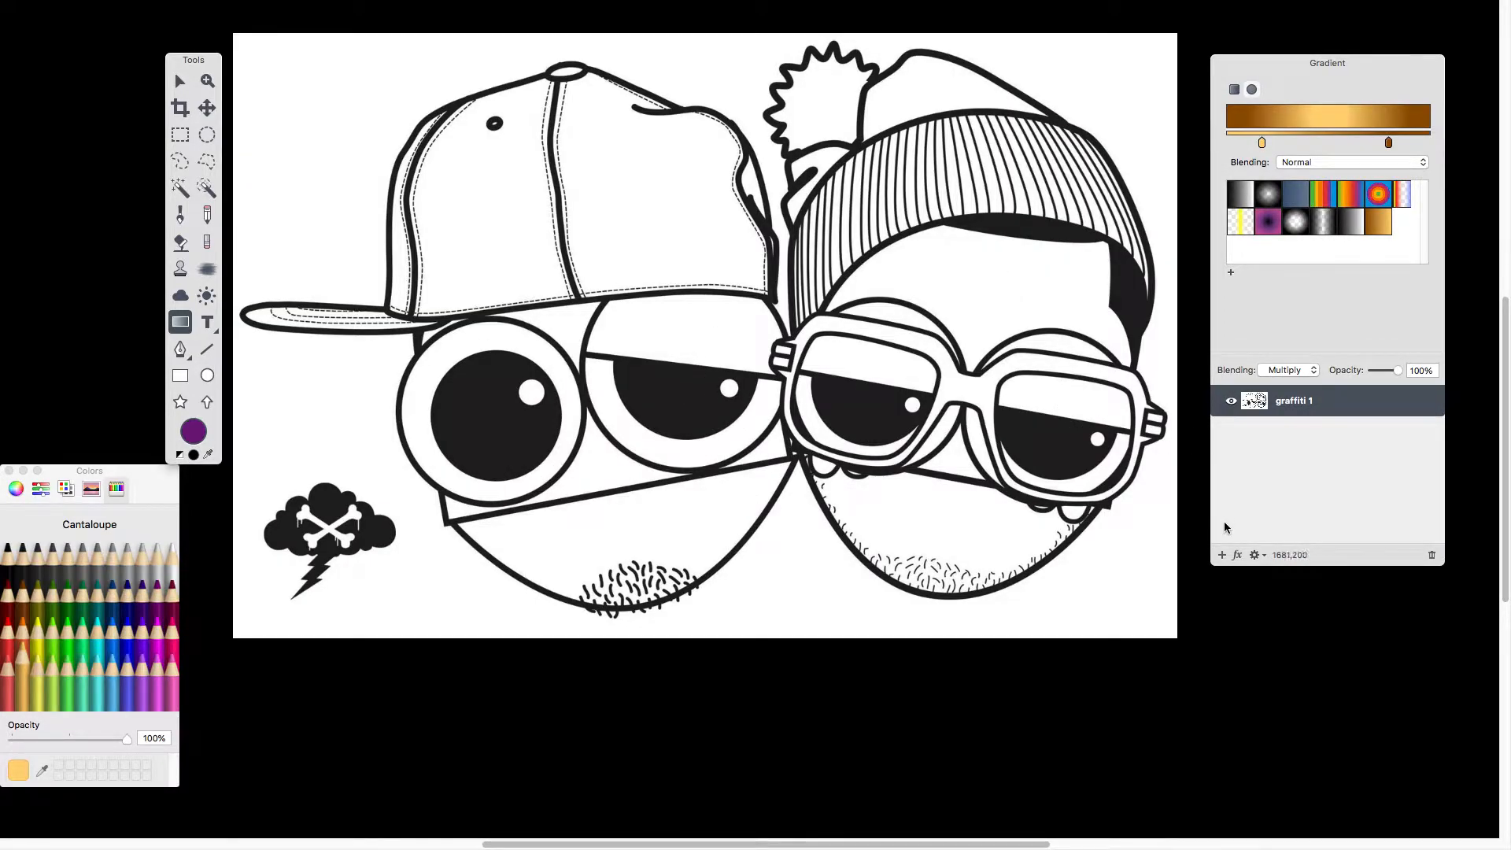
pyautogui.click(1222, 555)
pyautogui.moveTo(1300, 405); pyautogui.dragTo(1297, 442)
pyautogui.doubleClick(1297, 433)
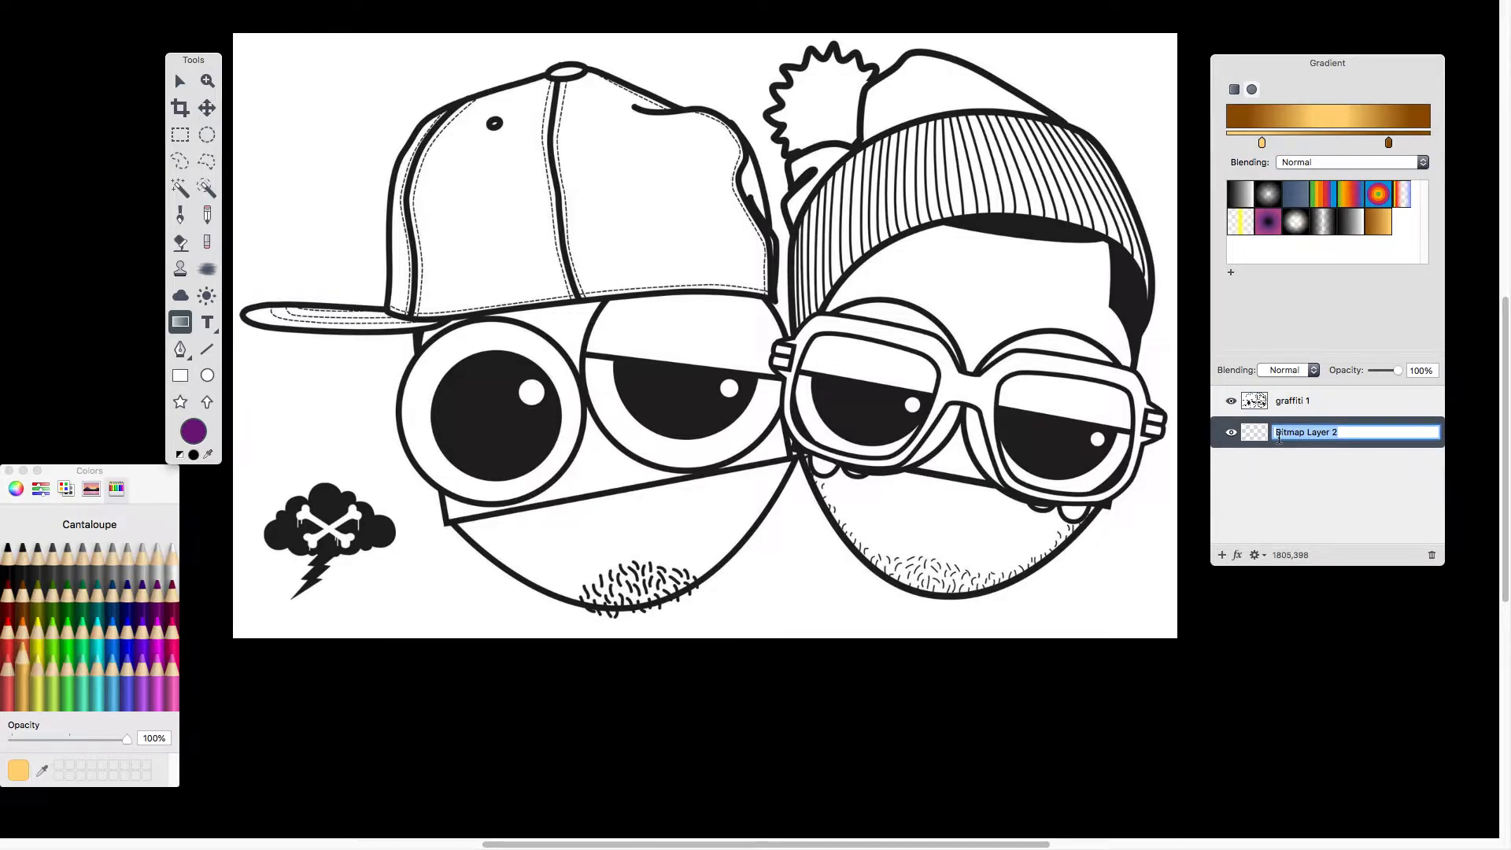
pyautogui.write('hat')
pyautogui.press('Return')
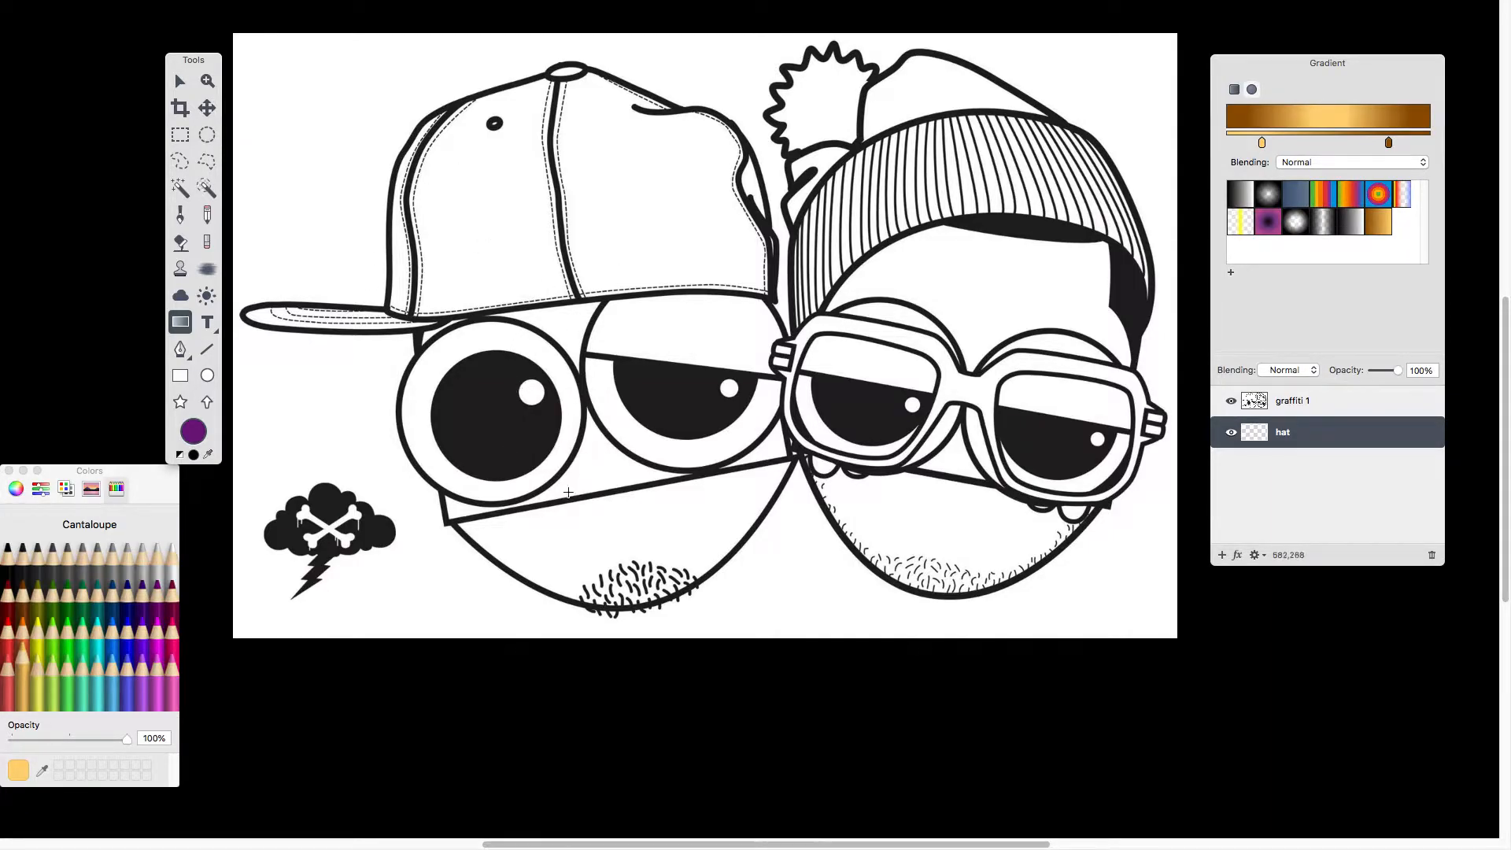
# - Save the document in Acorn format as graffiti 1.acorn on the Desktop, replacing the existing file
pyautogui.press('super+s')
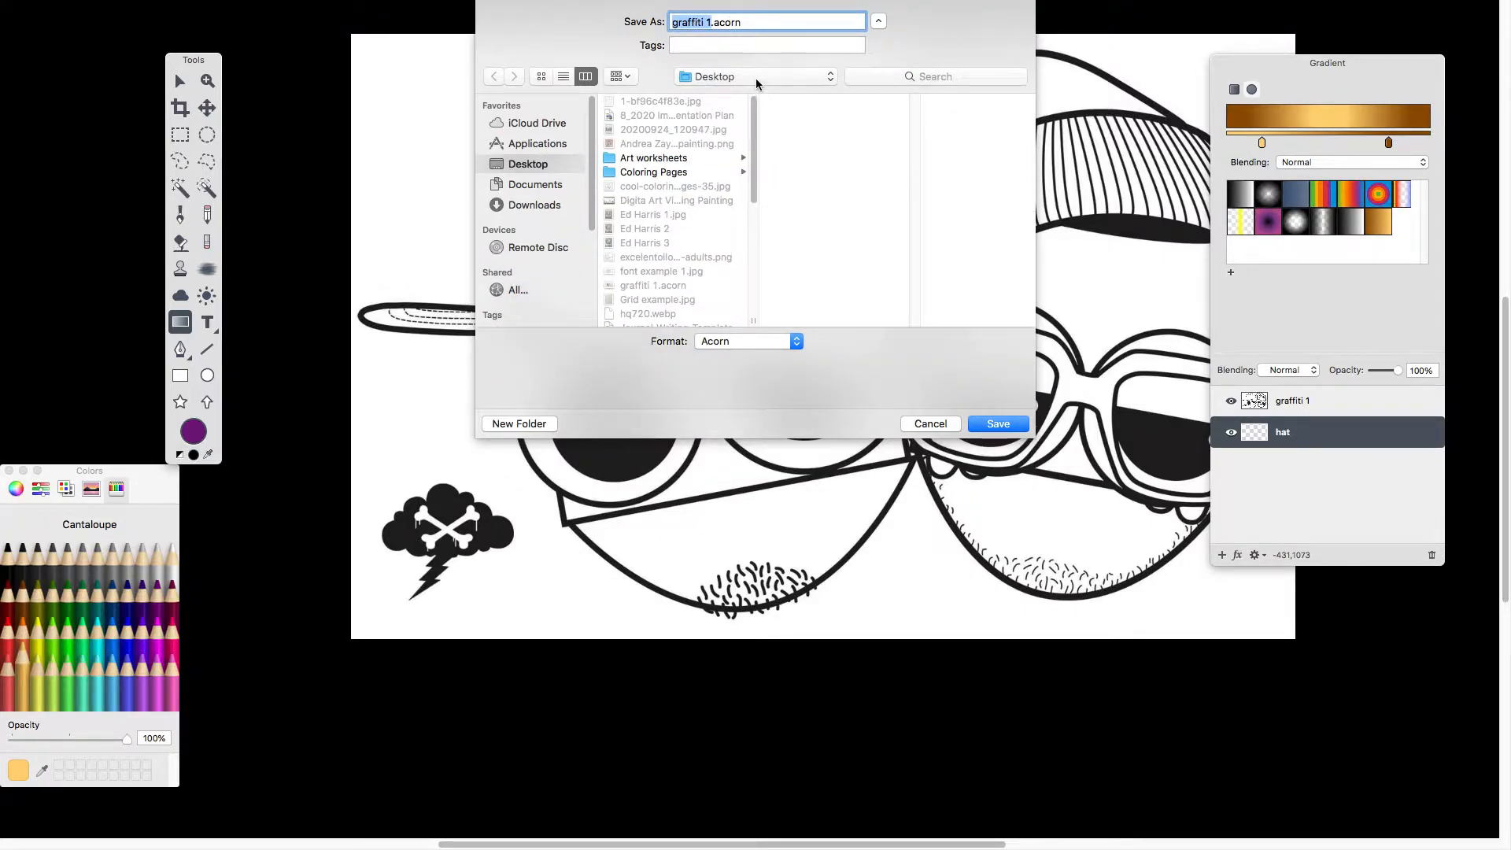
pyautogui.click(997, 425)
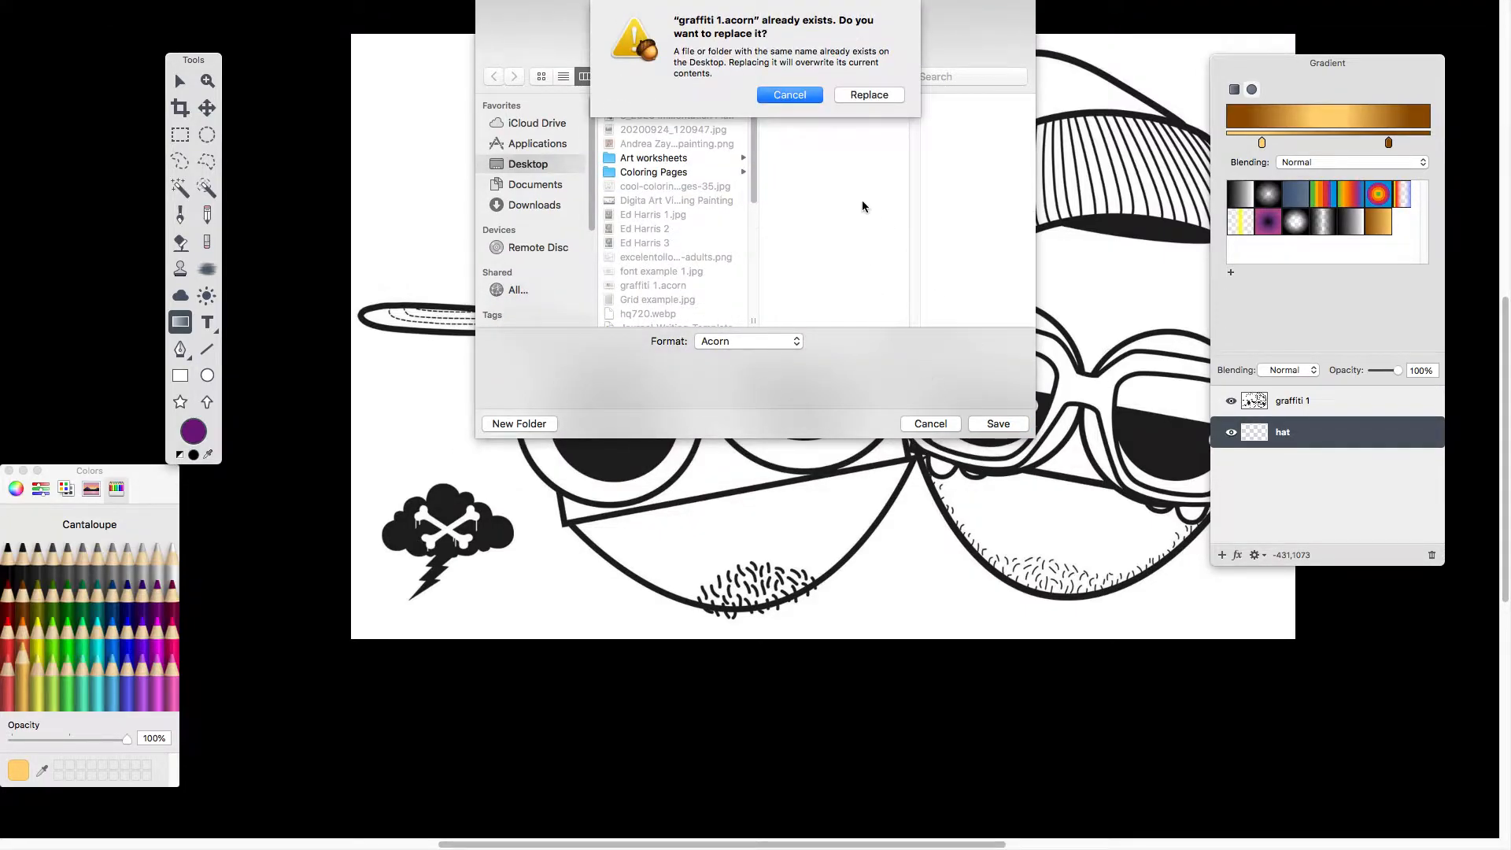
pyautogui.click(869, 95)
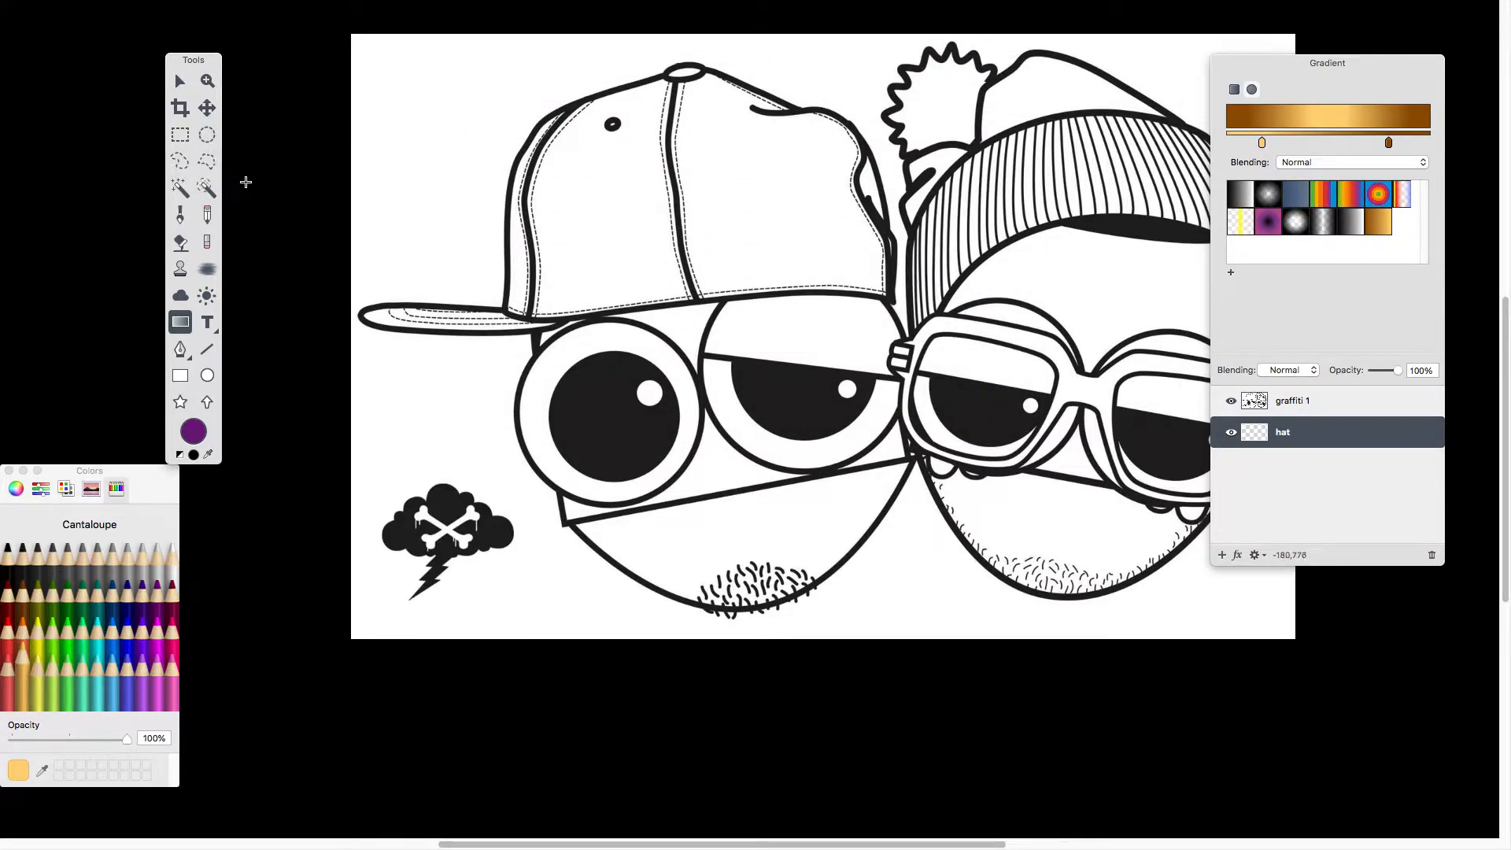
# - Trace a free selection around the cap's brim, about 340 by 48 px
pyautogui.moveTo(328, 209); pyautogui.dragTo(262, 231)
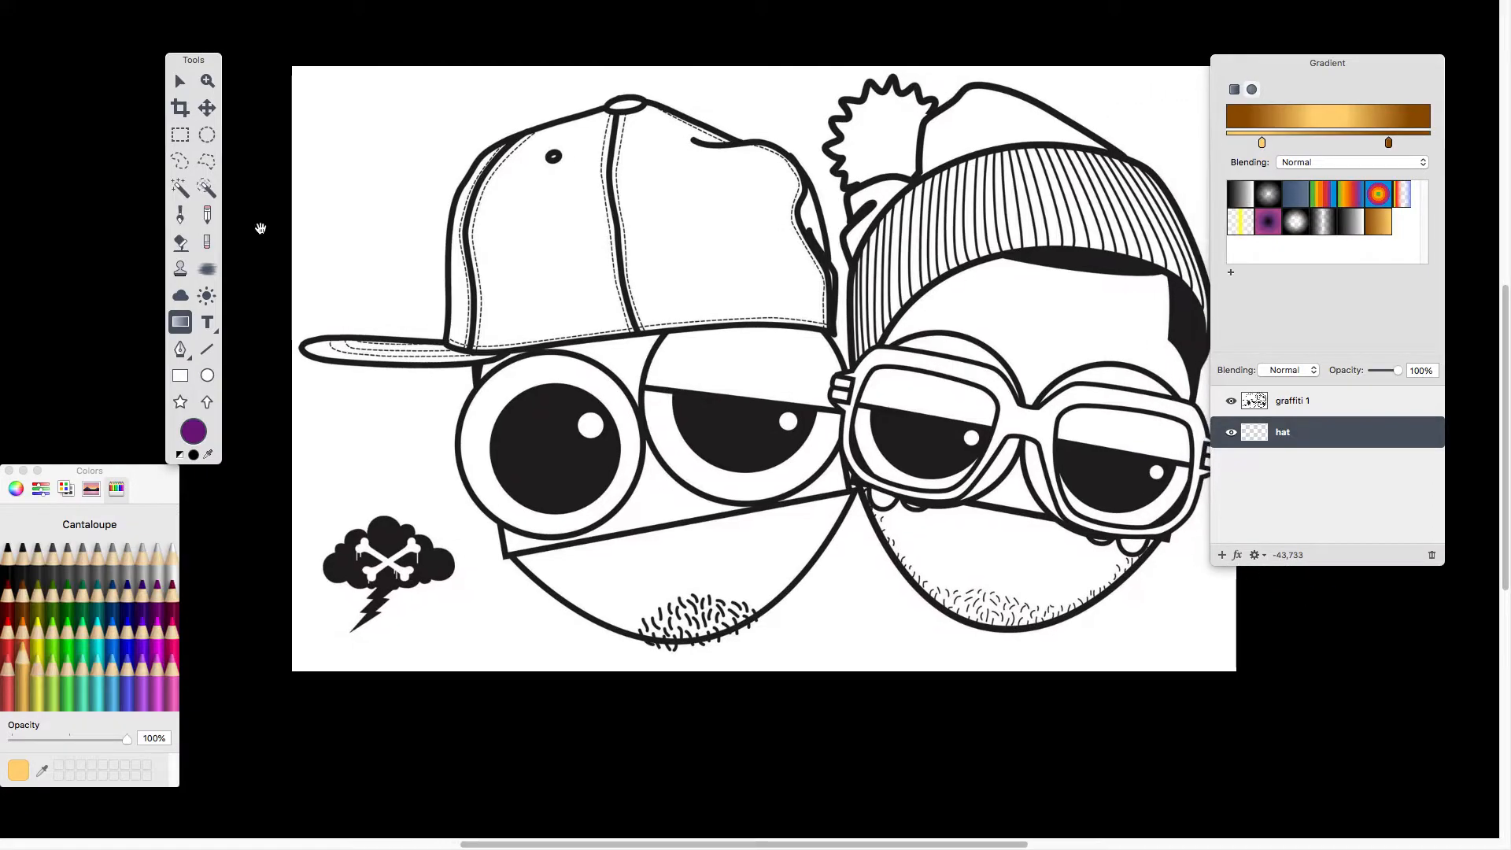
pyautogui.moveTo(207, 80); pyautogui.dragTo(267, 83)
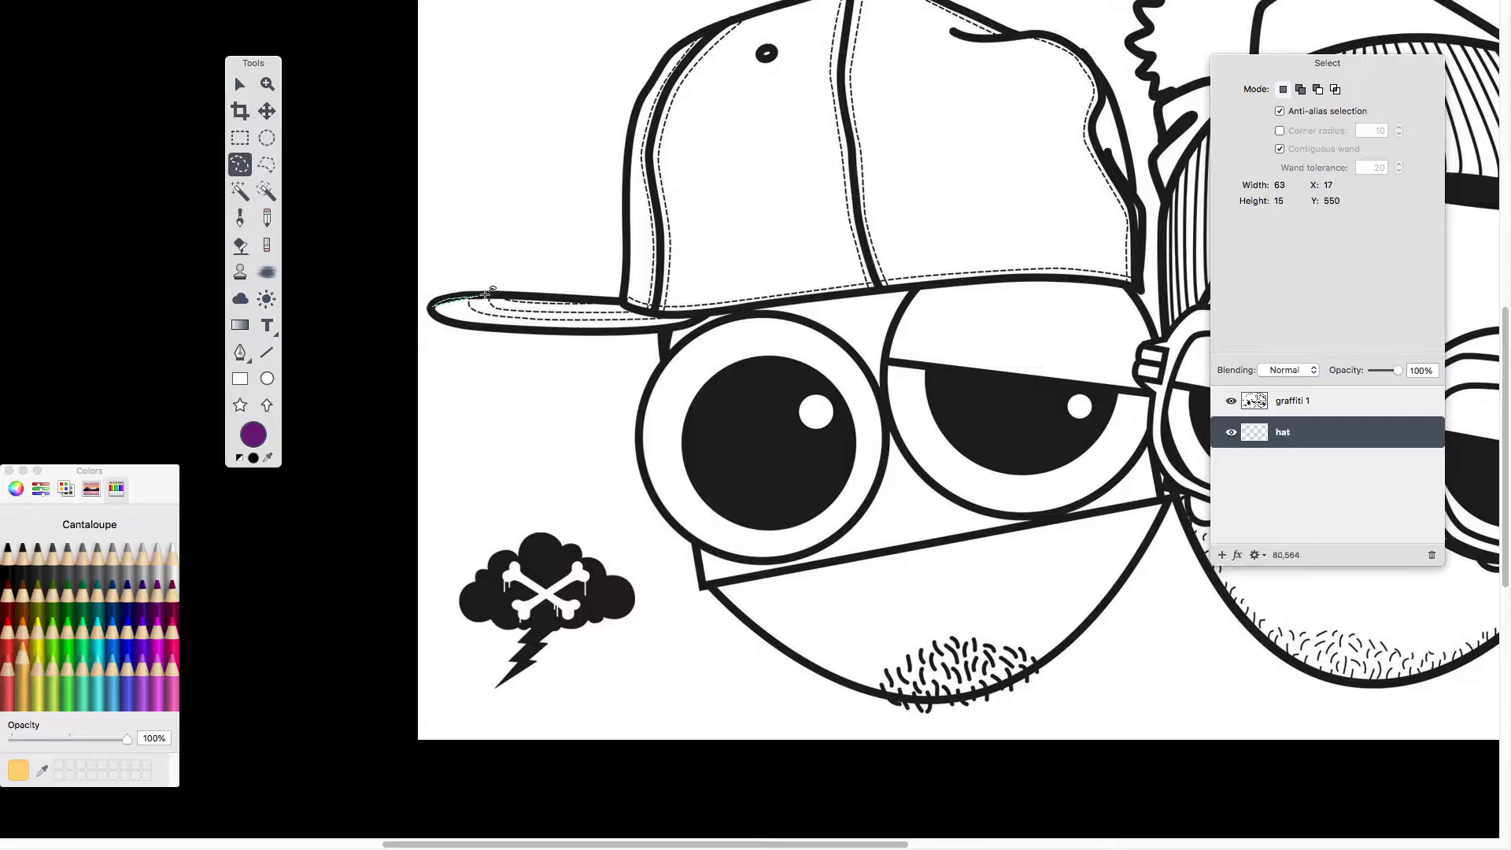
pyautogui.moveTo(487, 297)
pyautogui.mouseDown()
pyautogui.moveTo(696, 317)
pyautogui.moveTo(663, 330)
pyautogui.moveTo(437, 316)
pyautogui.mouseUp()
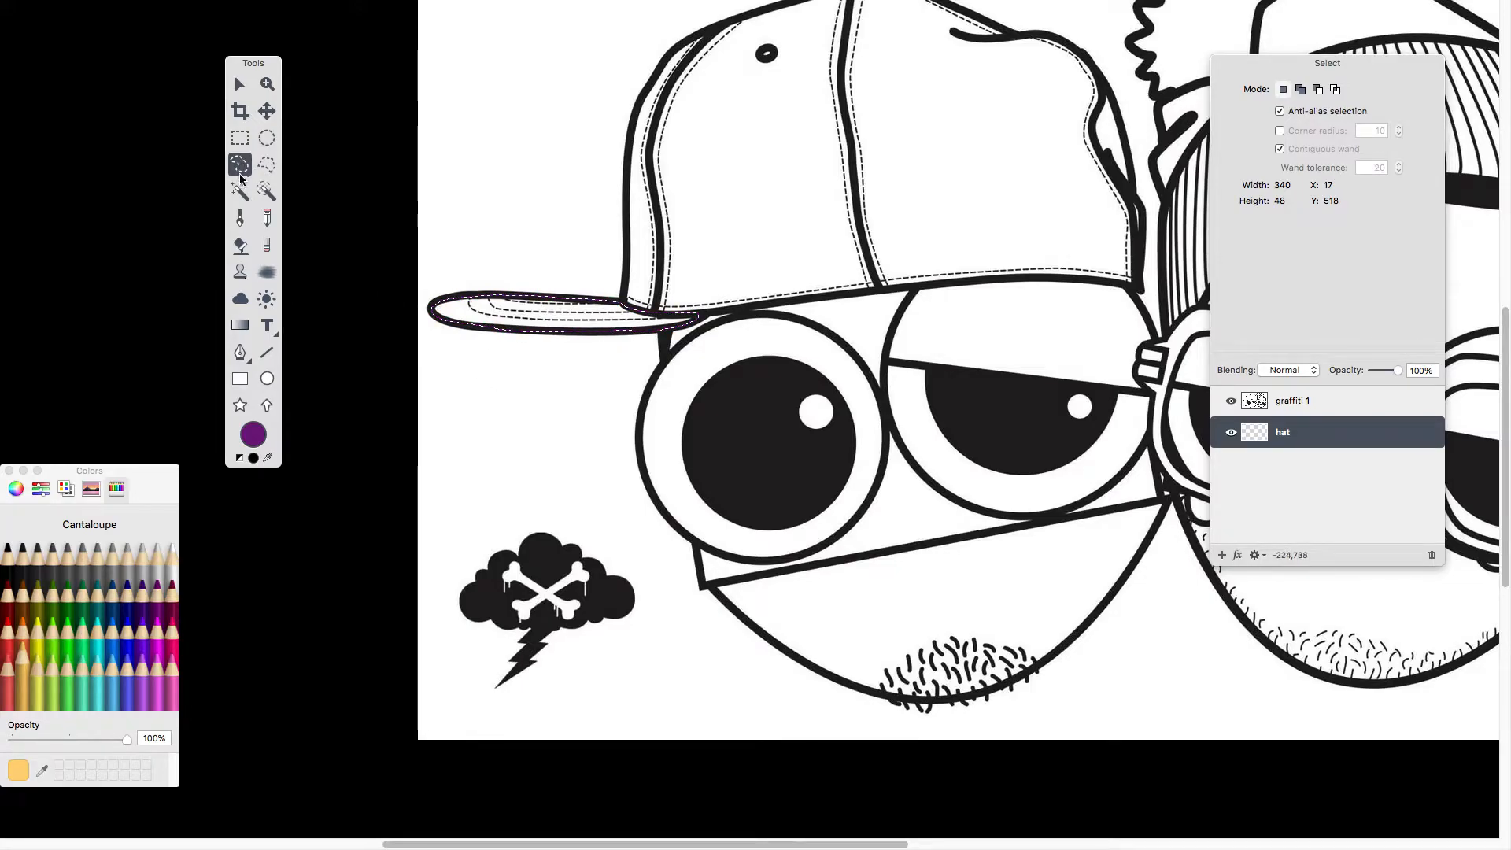
# - Activate the Gradient tool with the linear black-to-white preset for the brim selection
pyautogui.click(241, 330)
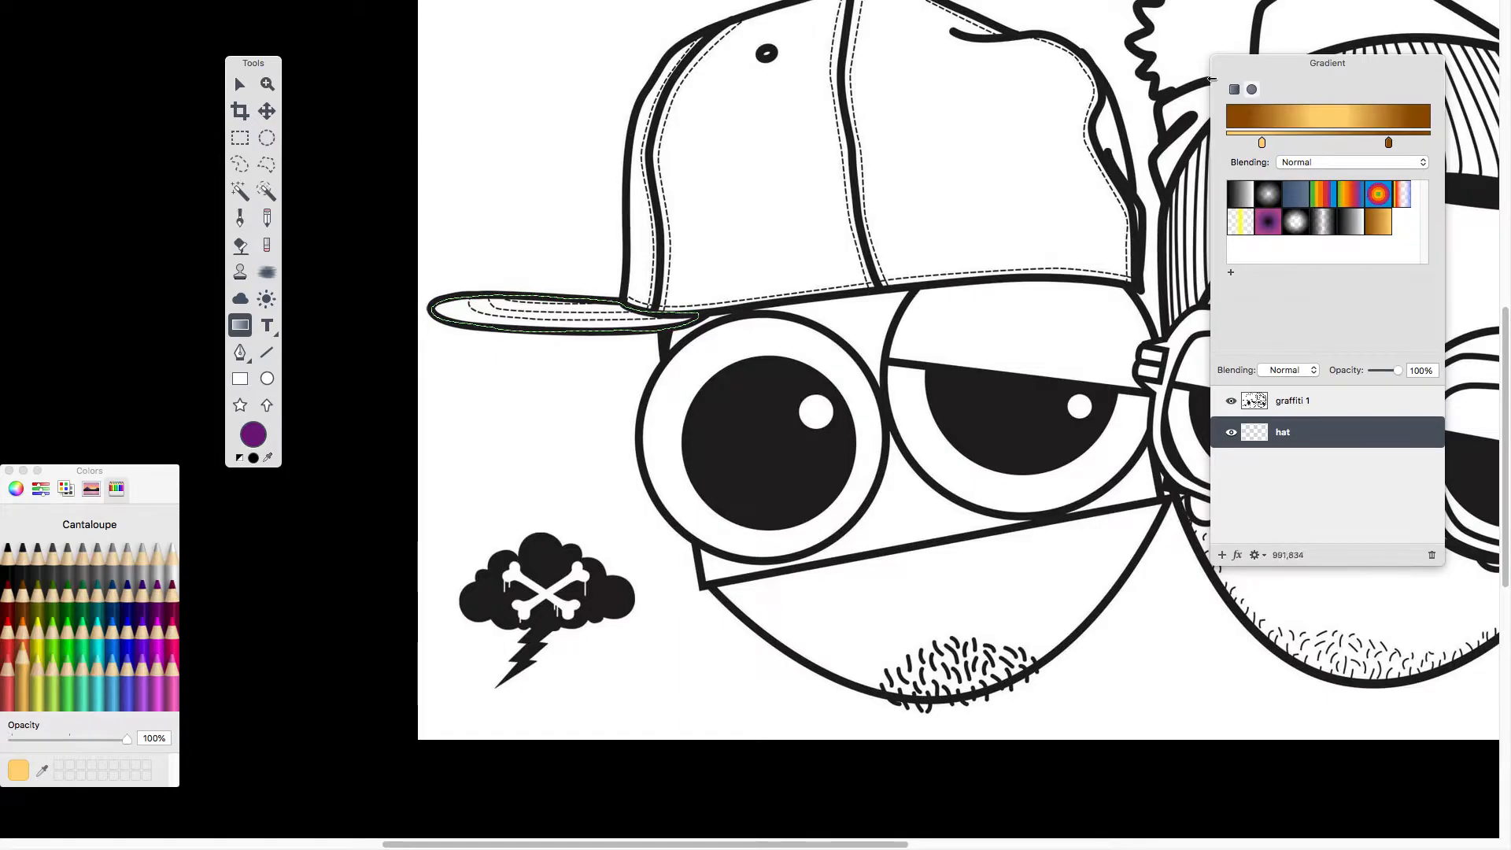
pyautogui.moveTo(1267, 71); pyautogui.dragTo(1134, 57)
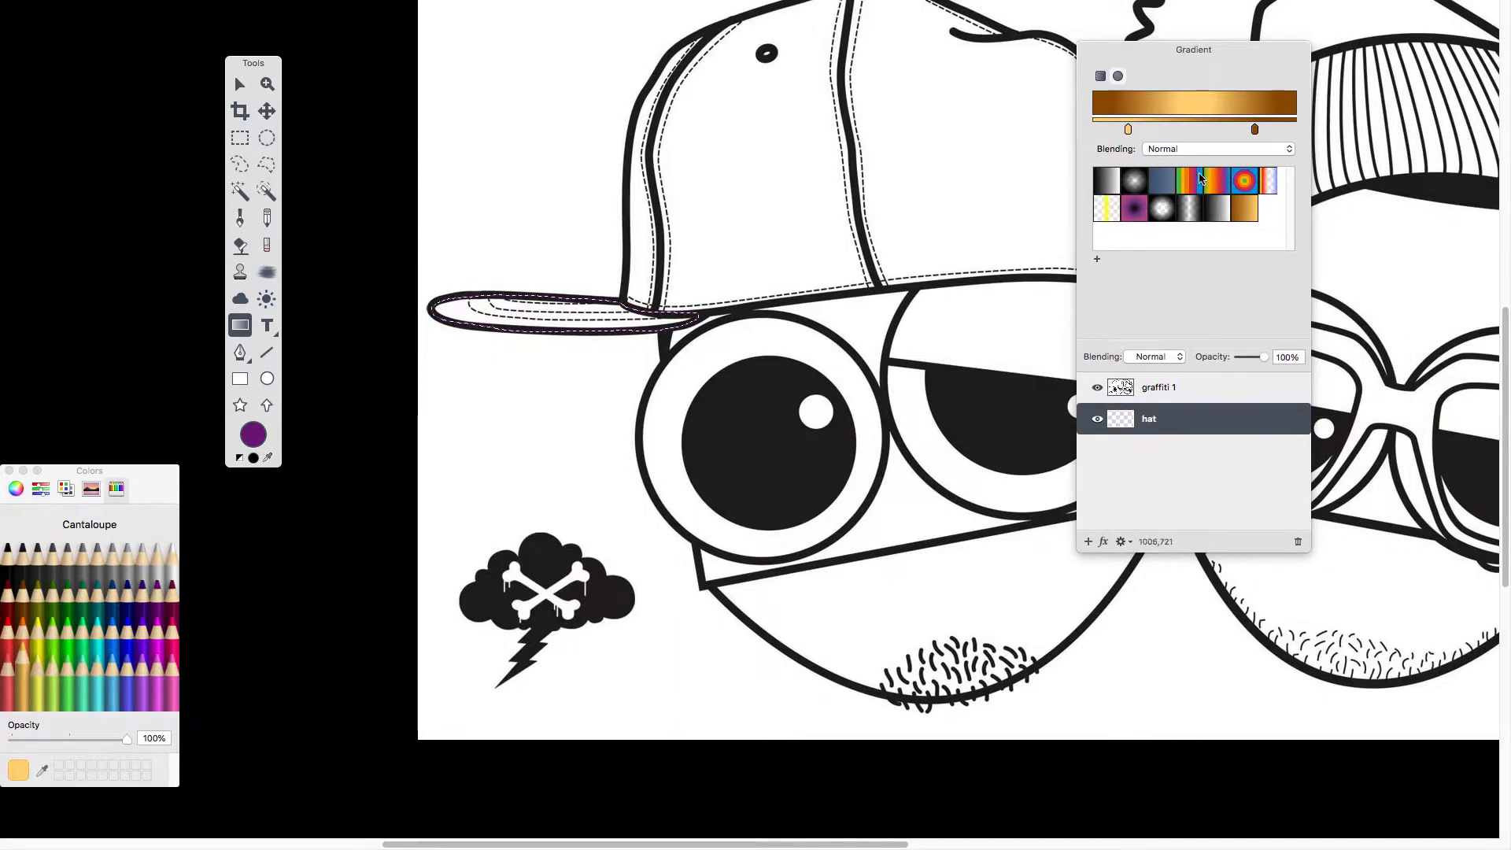
pyautogui.click(1109, 183)
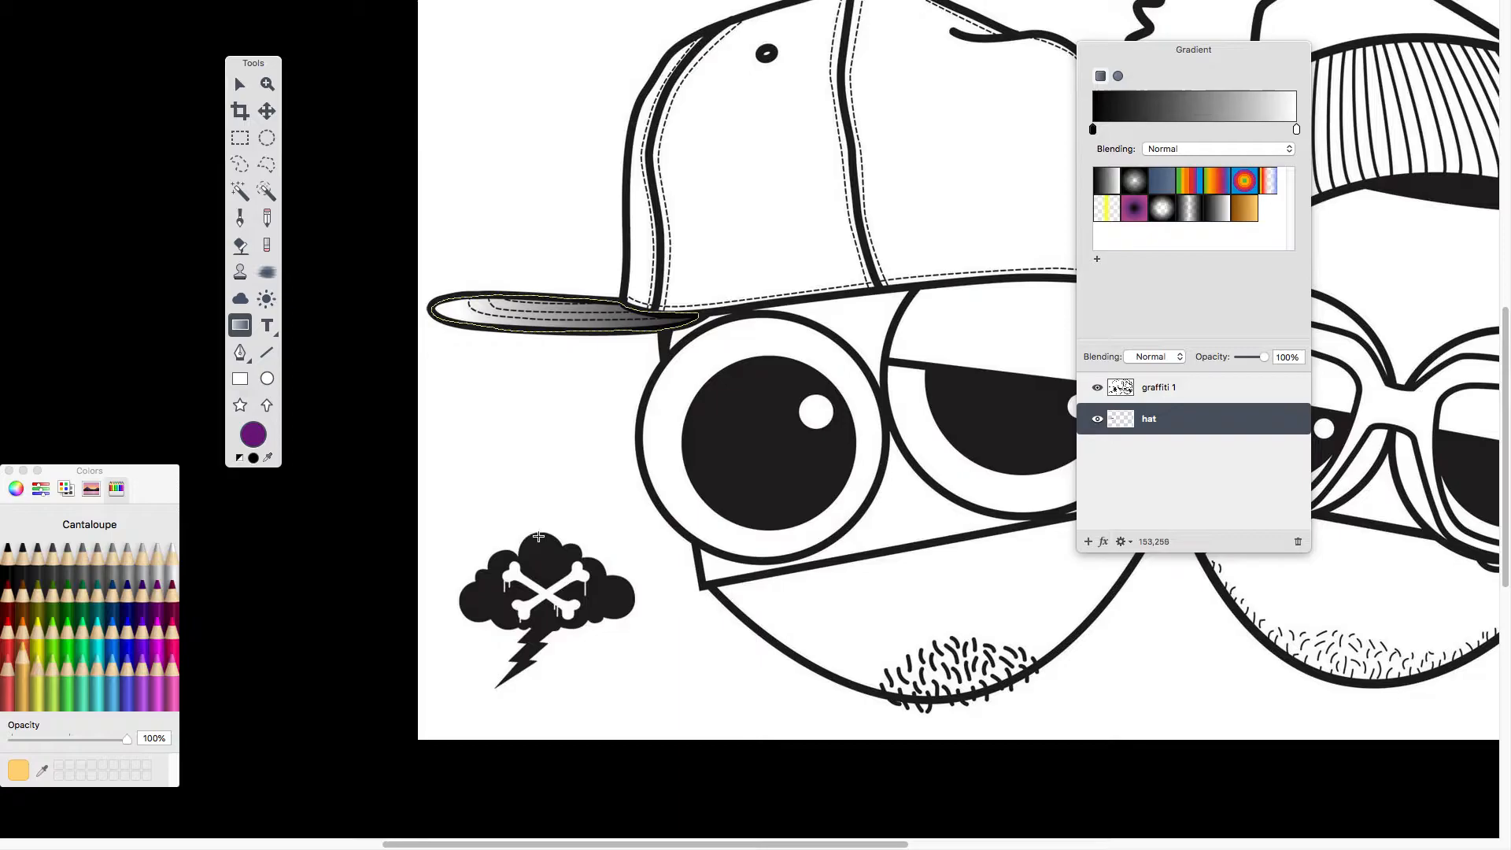
# - Try the black-to-white gradient in different directions across the brim and undo the trial fills
pyautogui.moveTo(538, 528); pyautogui.dragTo(456, 325)
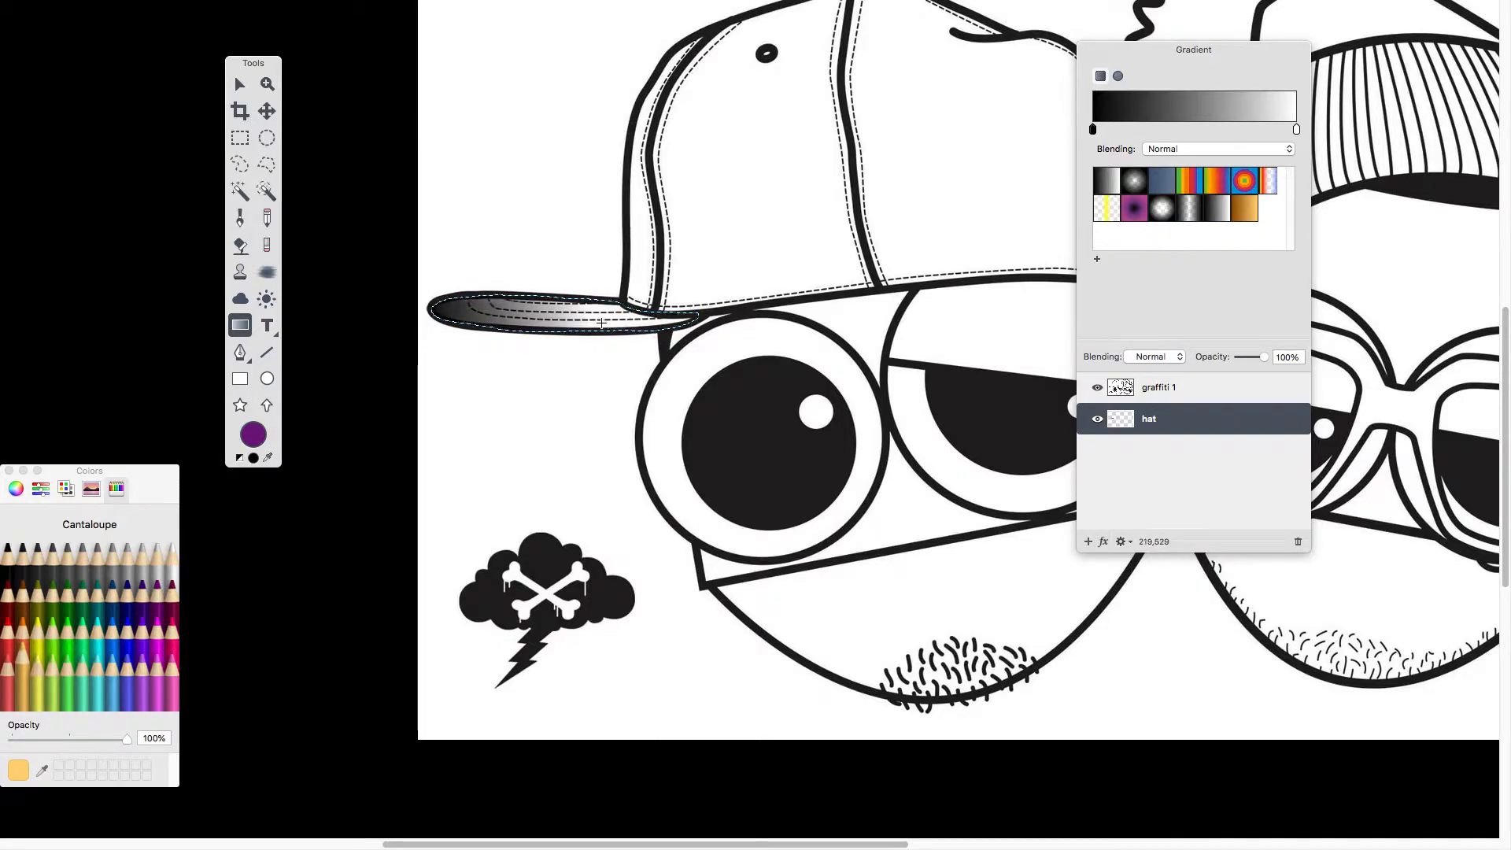
pyautogui.press('super+z')
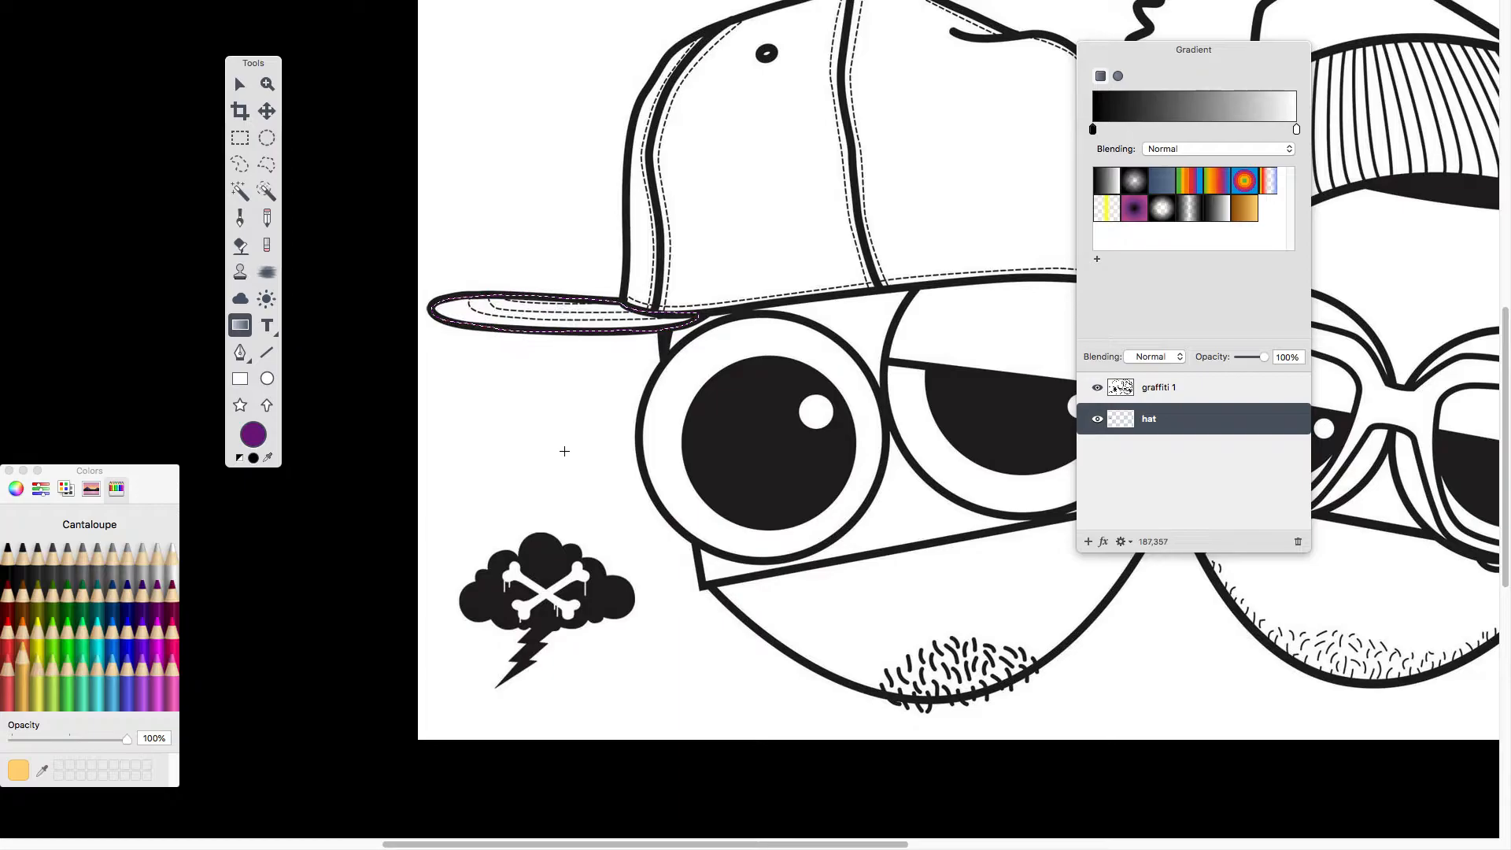
pyautogui.moveTo(549, 316); pyautogui.dragTo(548, 256)
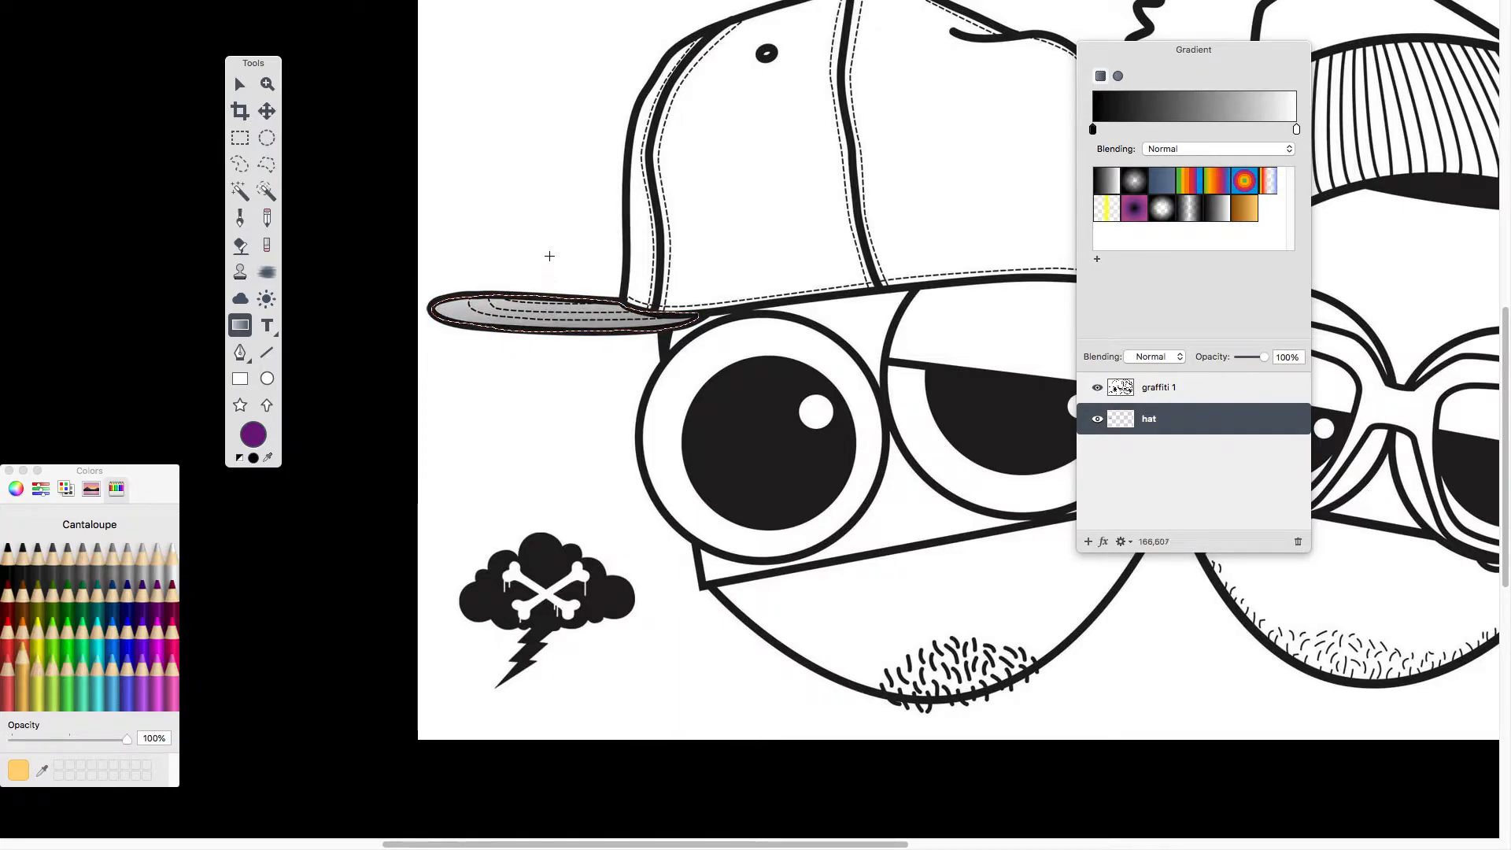
pyautogui.press('super+z')
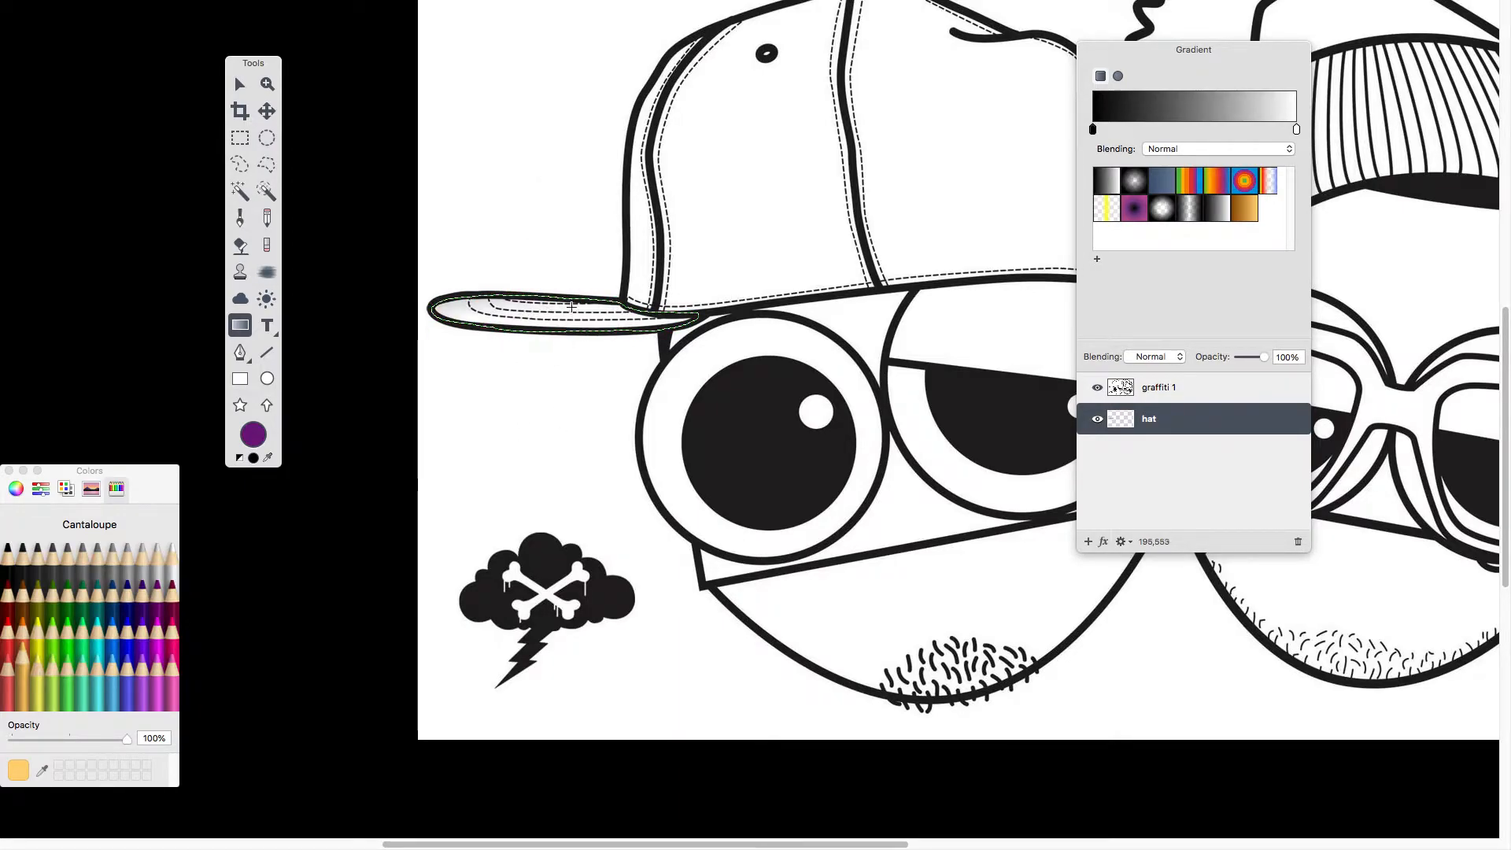
pyautogui.press('super+z')
# - Try the gradient from the cap end toward the brim's tip, also with the white stop shifted inward to about 70%
pyautogui.moveTo(681, 320); pyautogui.dragTo(466, 302)
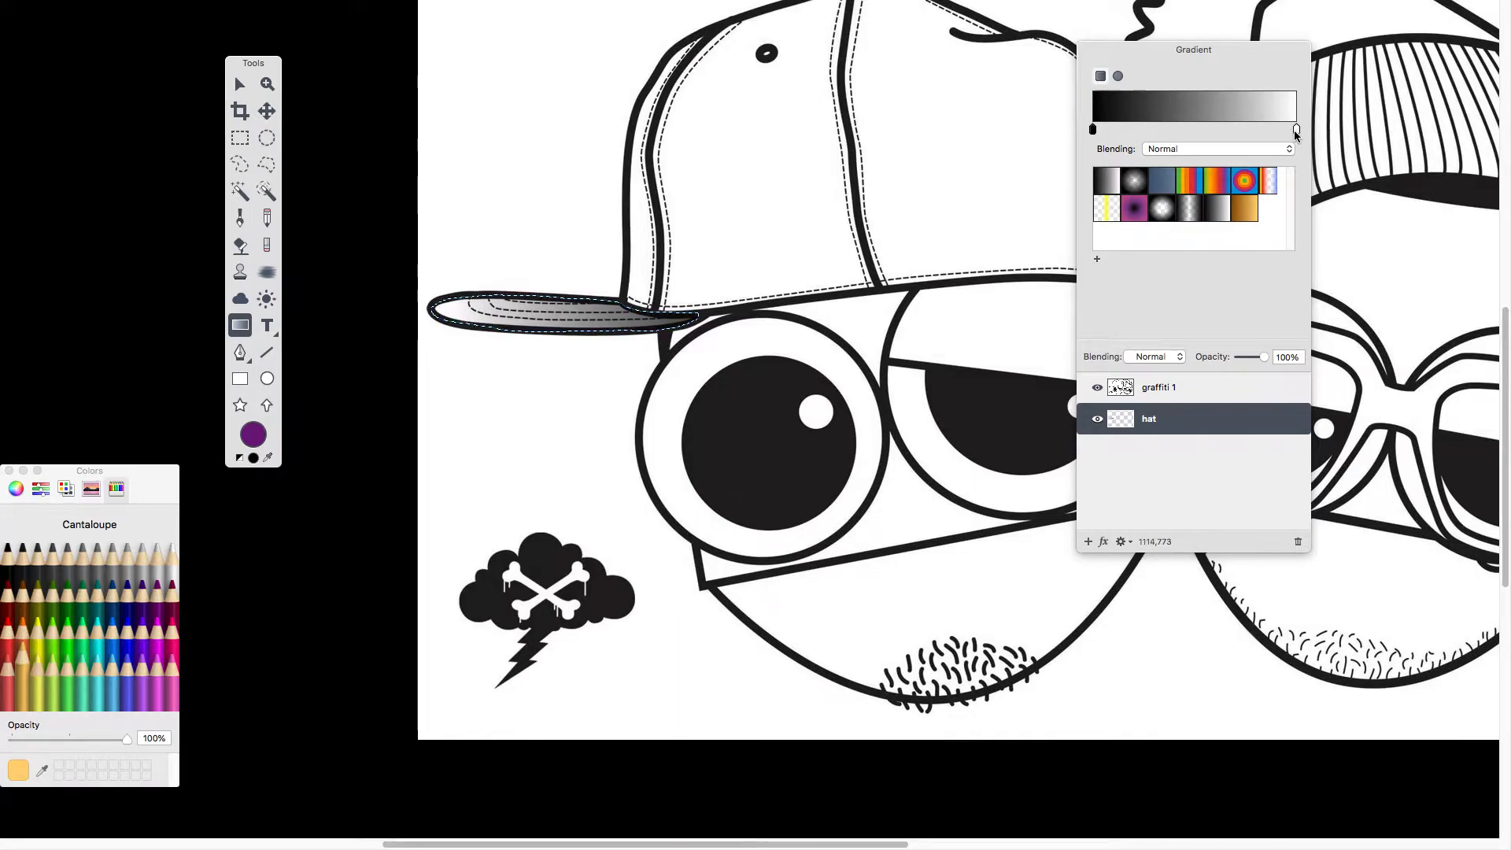
pyautogui.moveTo(1296, 130); pyautogui.dragTo(1234, 132)
pyautogui.moveTo(736, 310); pyautogui.dragTo(597, 323)
pyautogui.moveTo(468, 307); pyautogui.dragTo(442, 307)
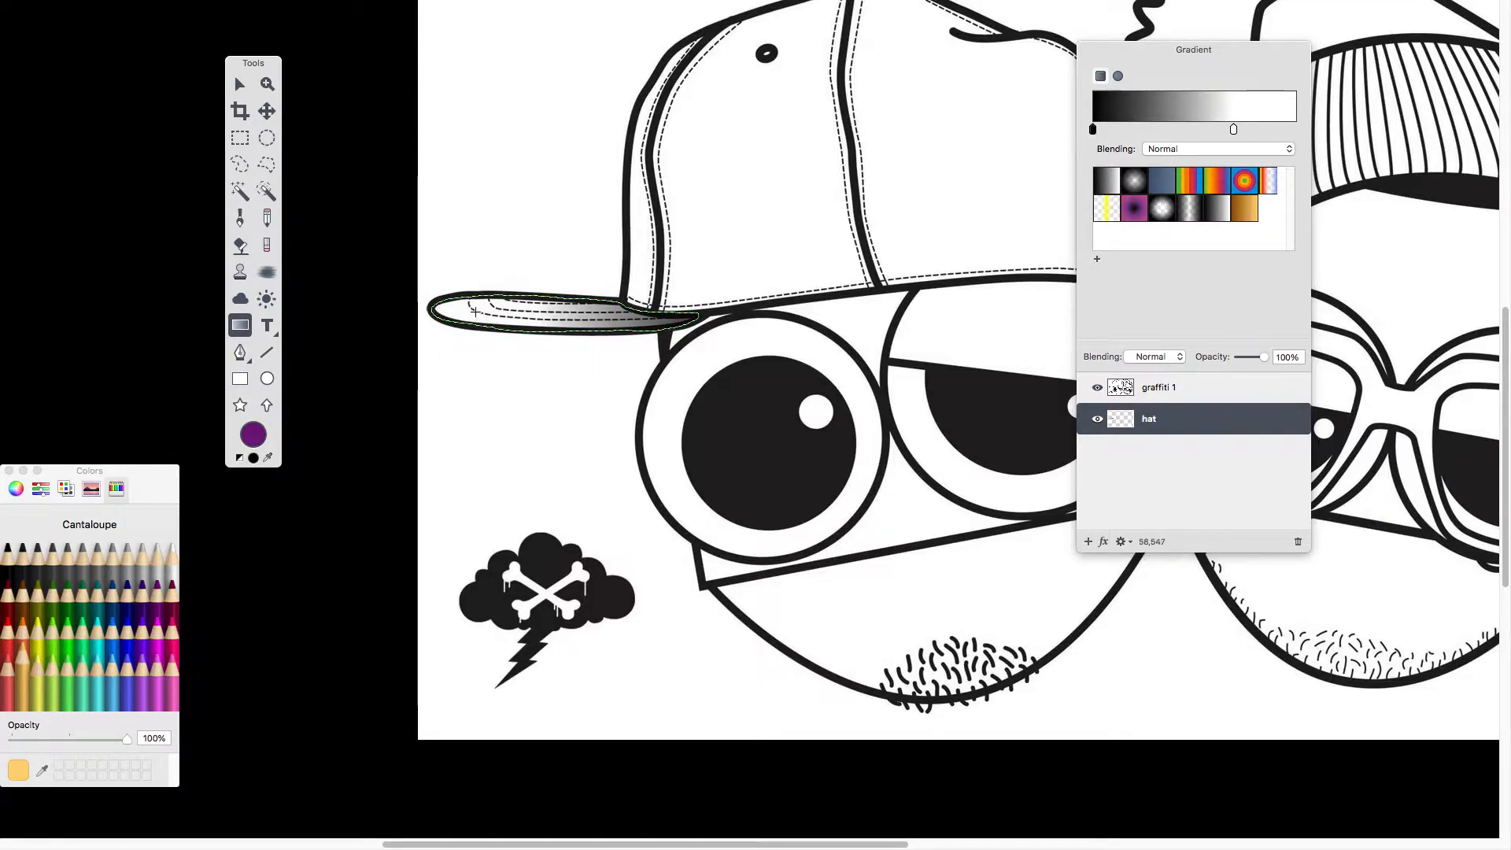
# - Return the white stop to the end, shift the black stop to about 40%, and refill the brim from the cap outward
pyautogui.moveTo(1233, 131); pyautogui.dragTo(1297, 133)
pyautogui.moveTo(1093, 132); pyautogui.dragTo(1178, 137)
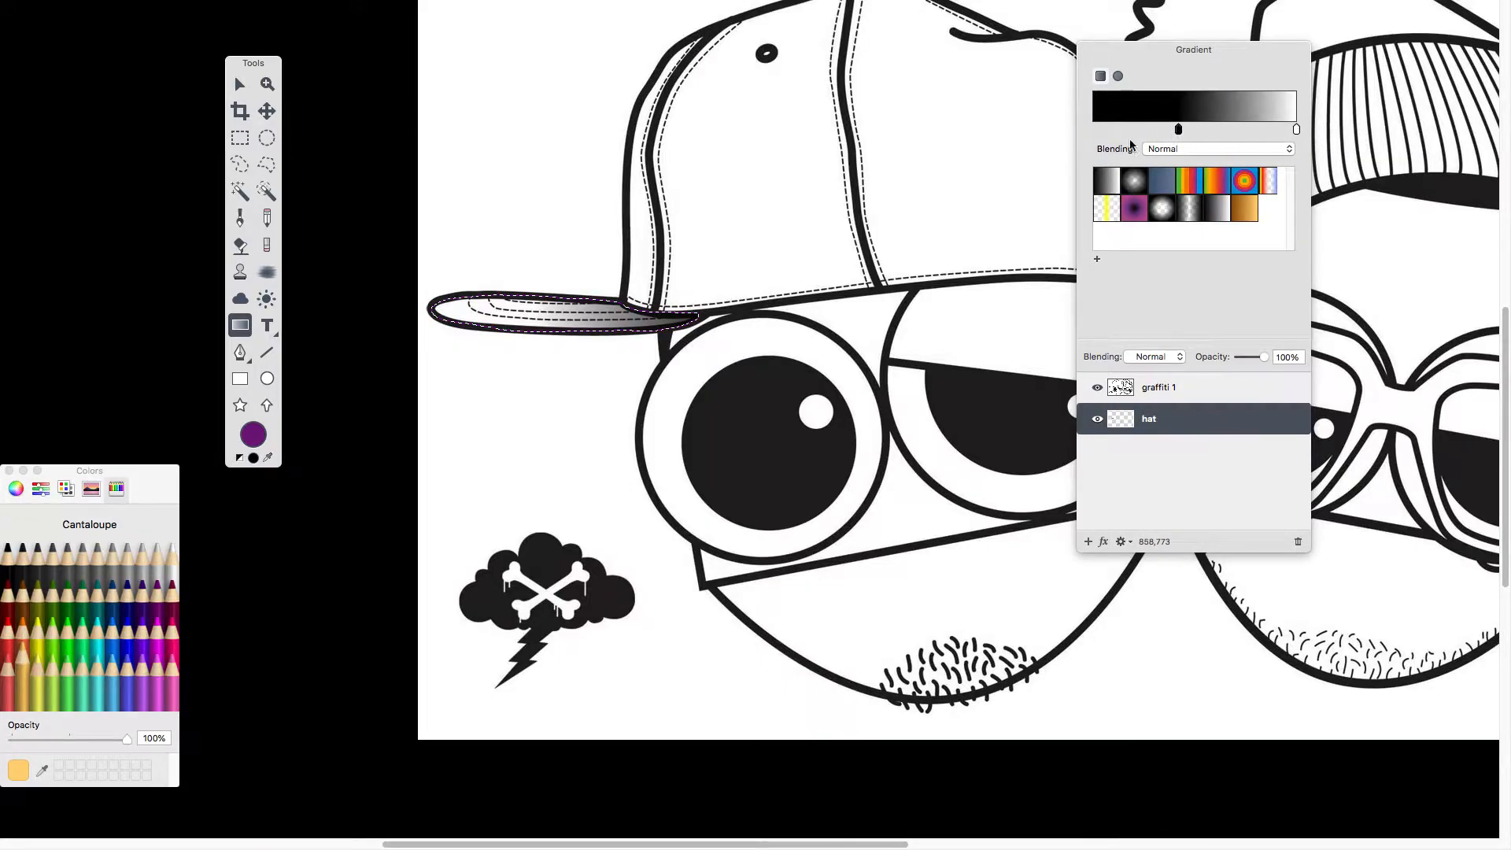
pyautogui.moveTo(695, 313); pyautogui.dragTo(693, 313)
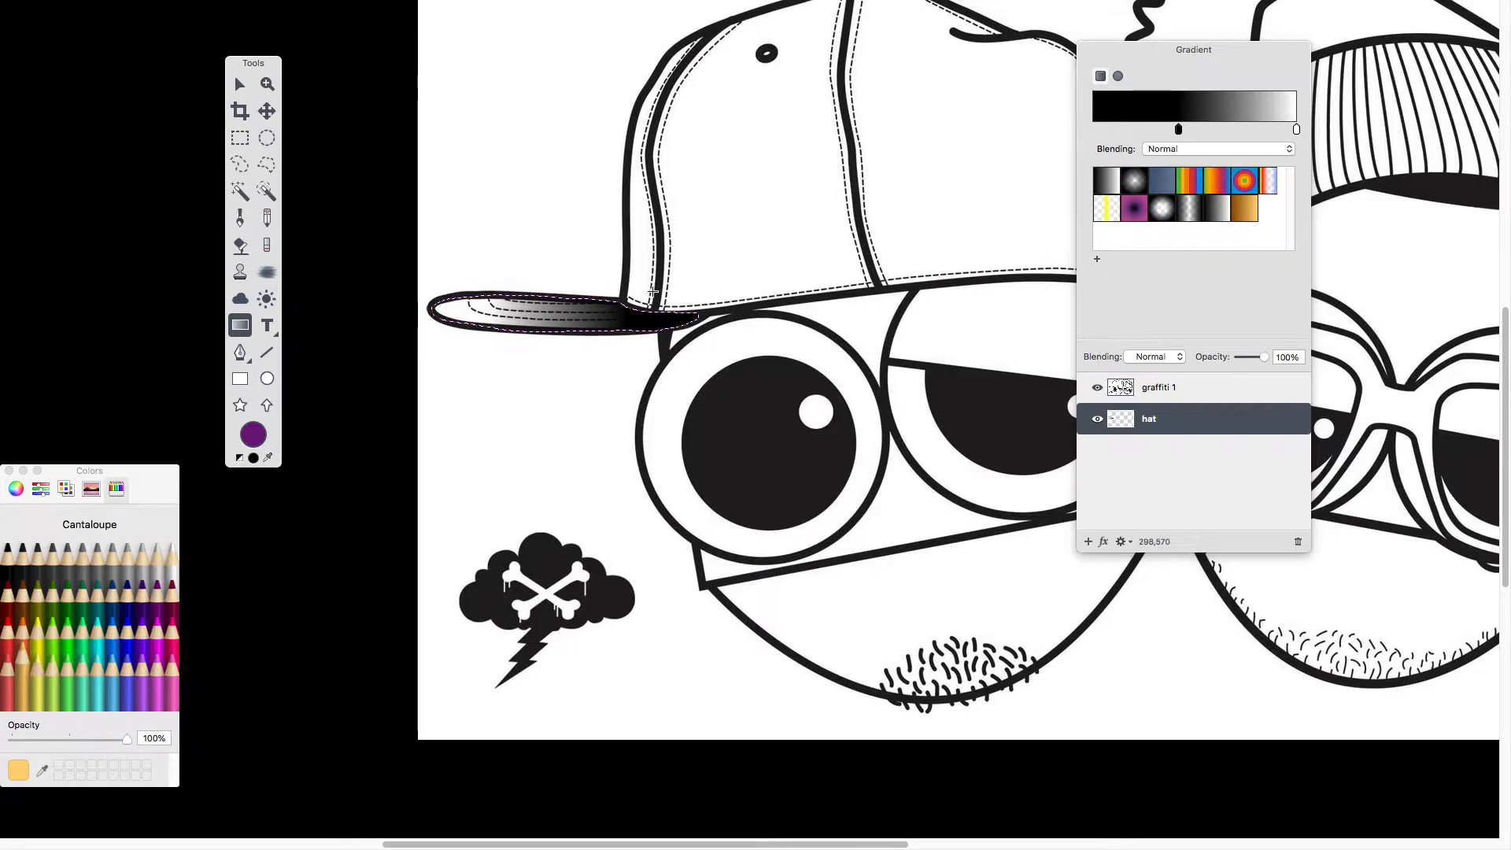
# - Deselect the brim and trace a free selection around the cap's narrow panel above it, about 123 by 361 px
pyautogui.moveTo(728, 270)
pyautogui.mouseDown()
pyautogui.moveTo(722, 260)
pyautogui.moveTo(609, 327)
pyautogui.mouseUp()
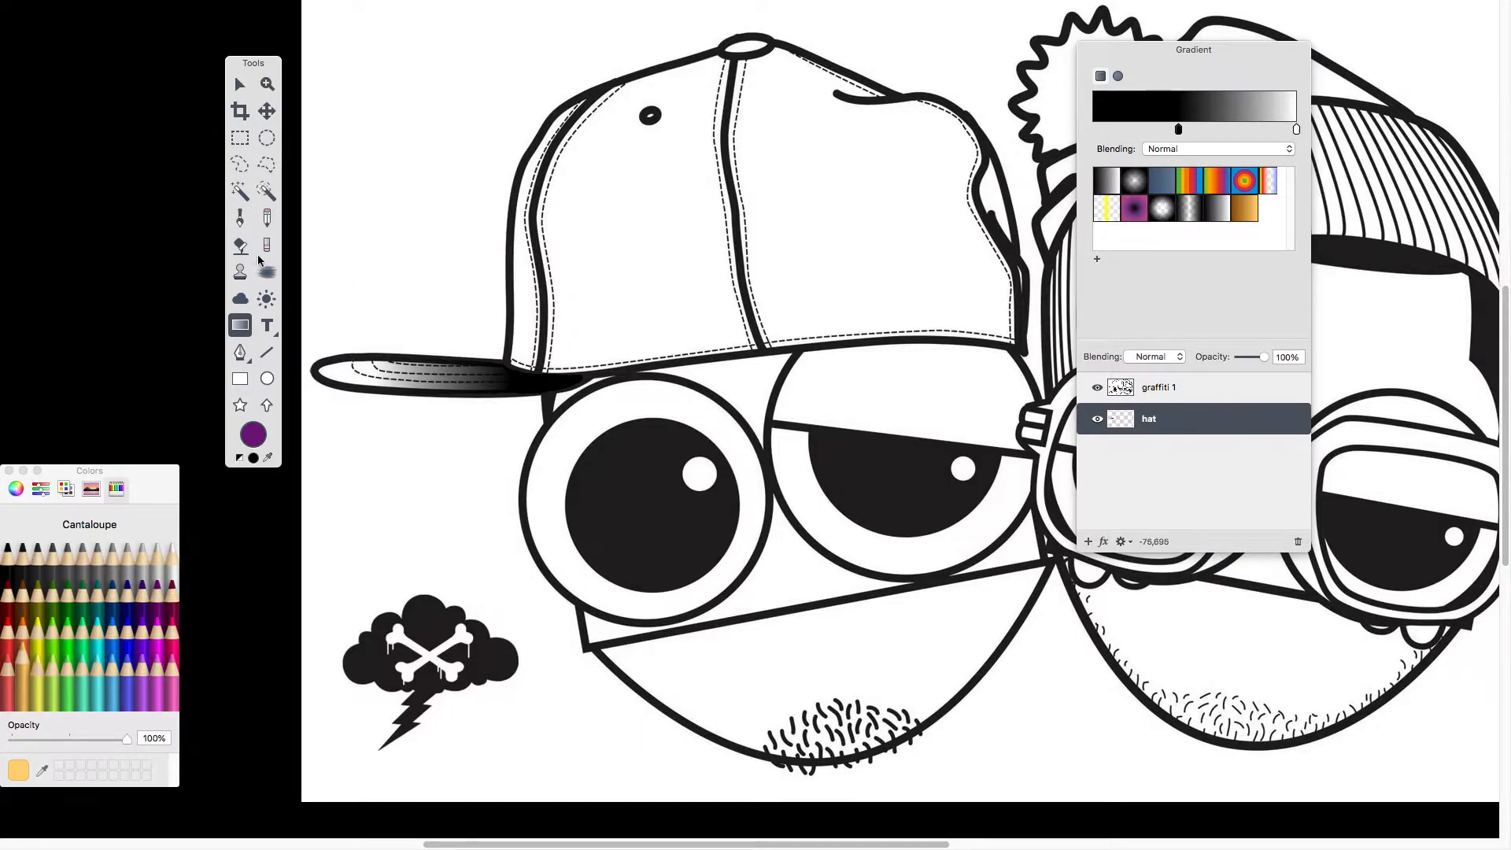
pyautogui.click(240, 164)
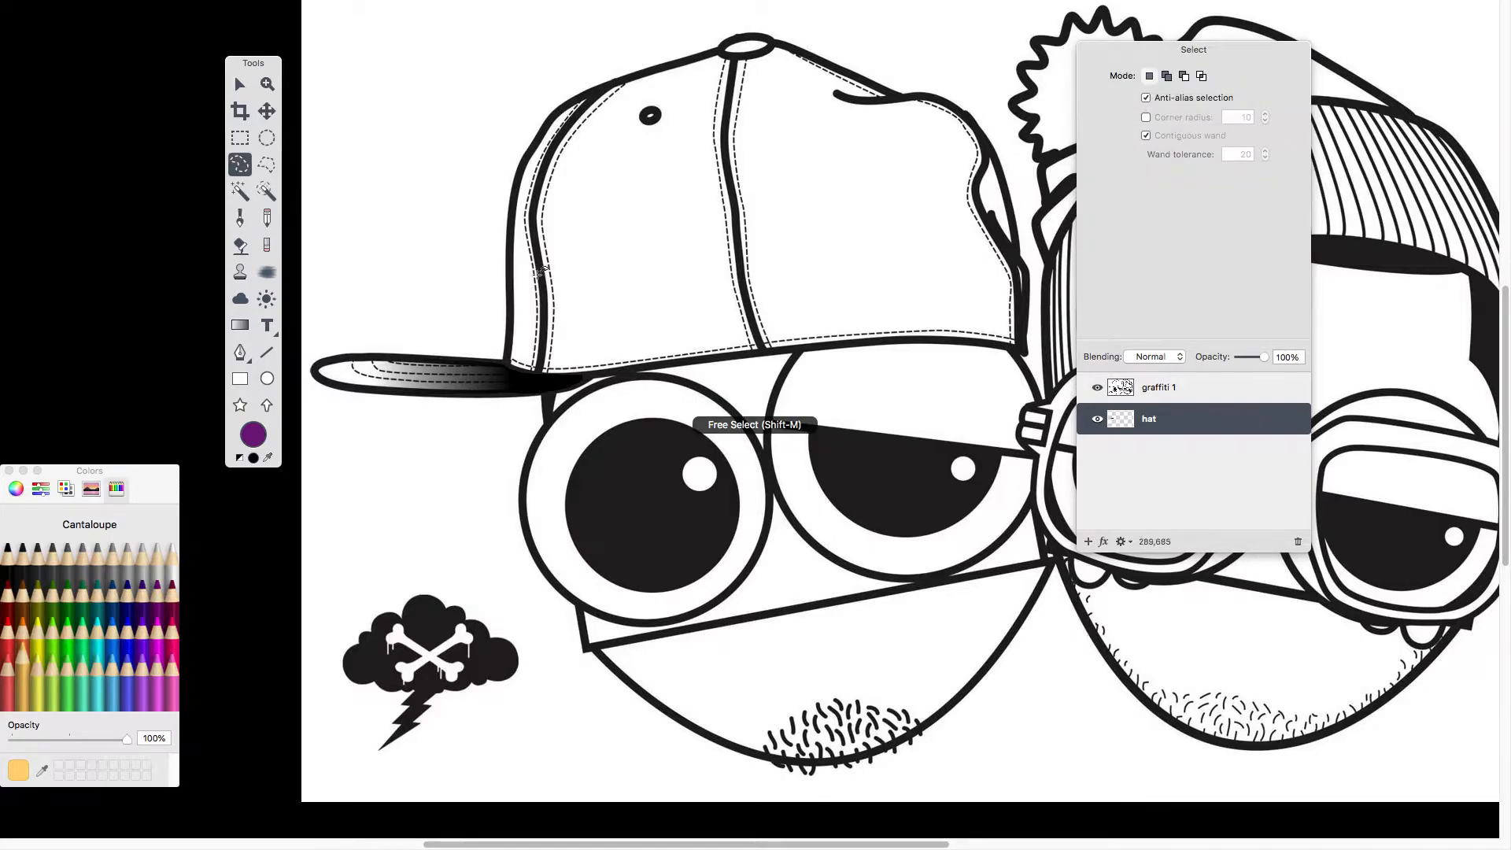
pyautogui.moveTo(541, 369); pyautogui.dragTo(535, 370)
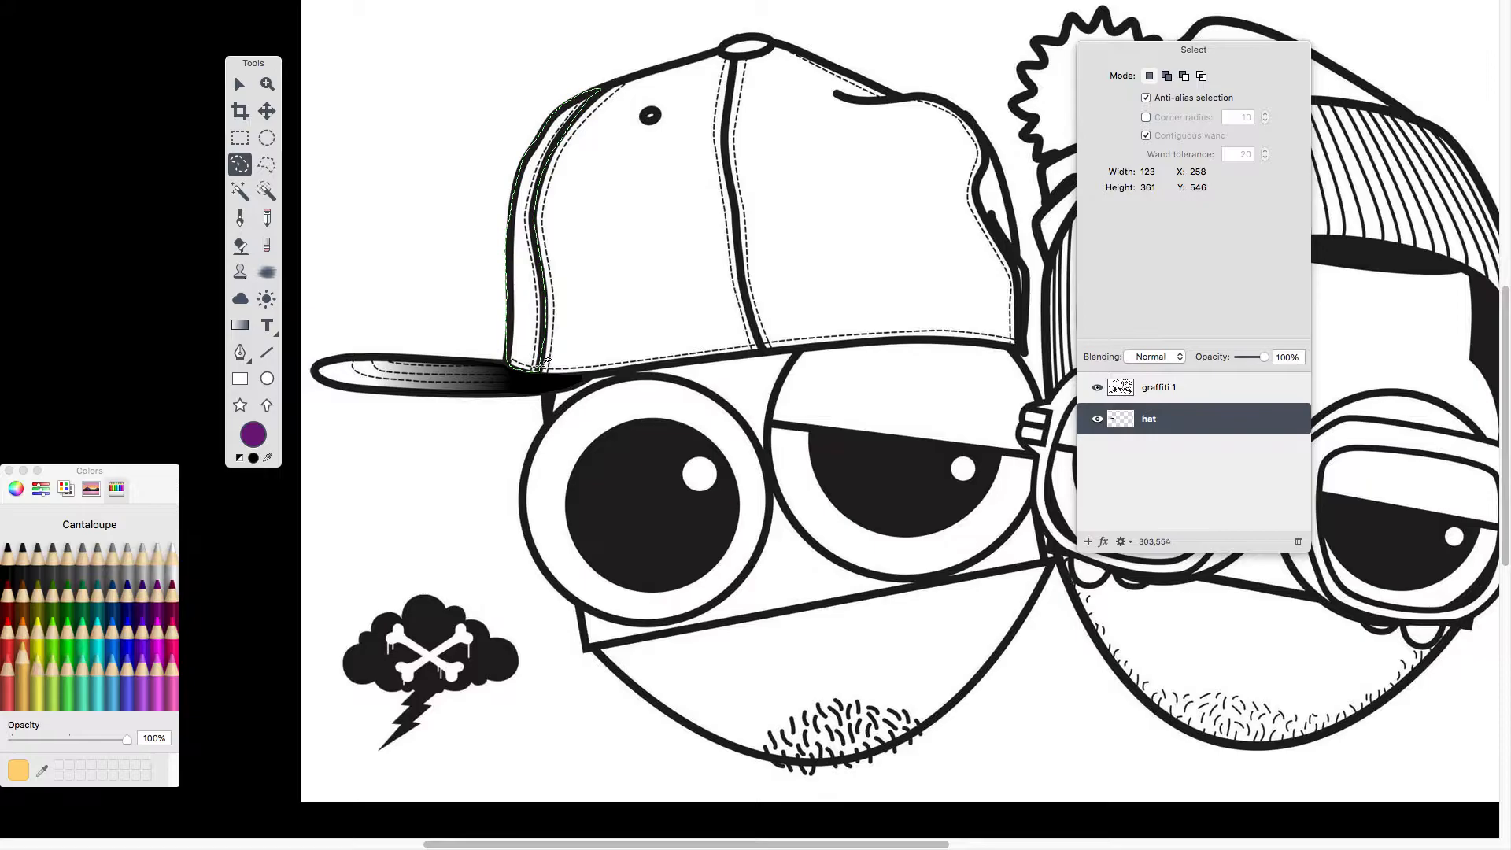
pyautogui.moveTo(540, 371); pyautogui.dragTo(540, 373)
# - Save the adjusted black-to-white gradient as a new gradient preset
pyautogui.click(245, 331)
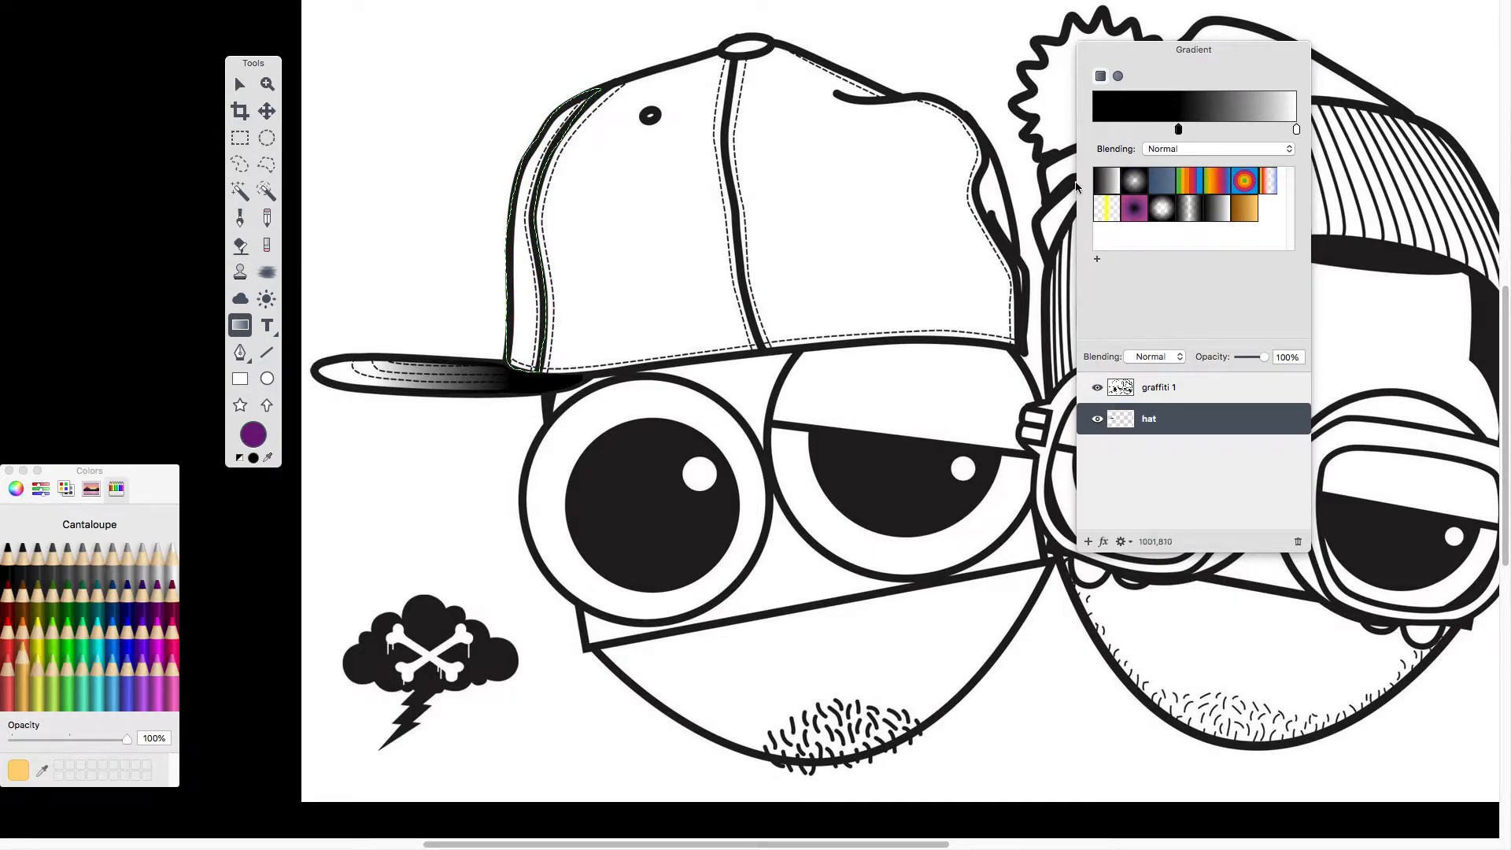
pyautogui.click(1097, 259)
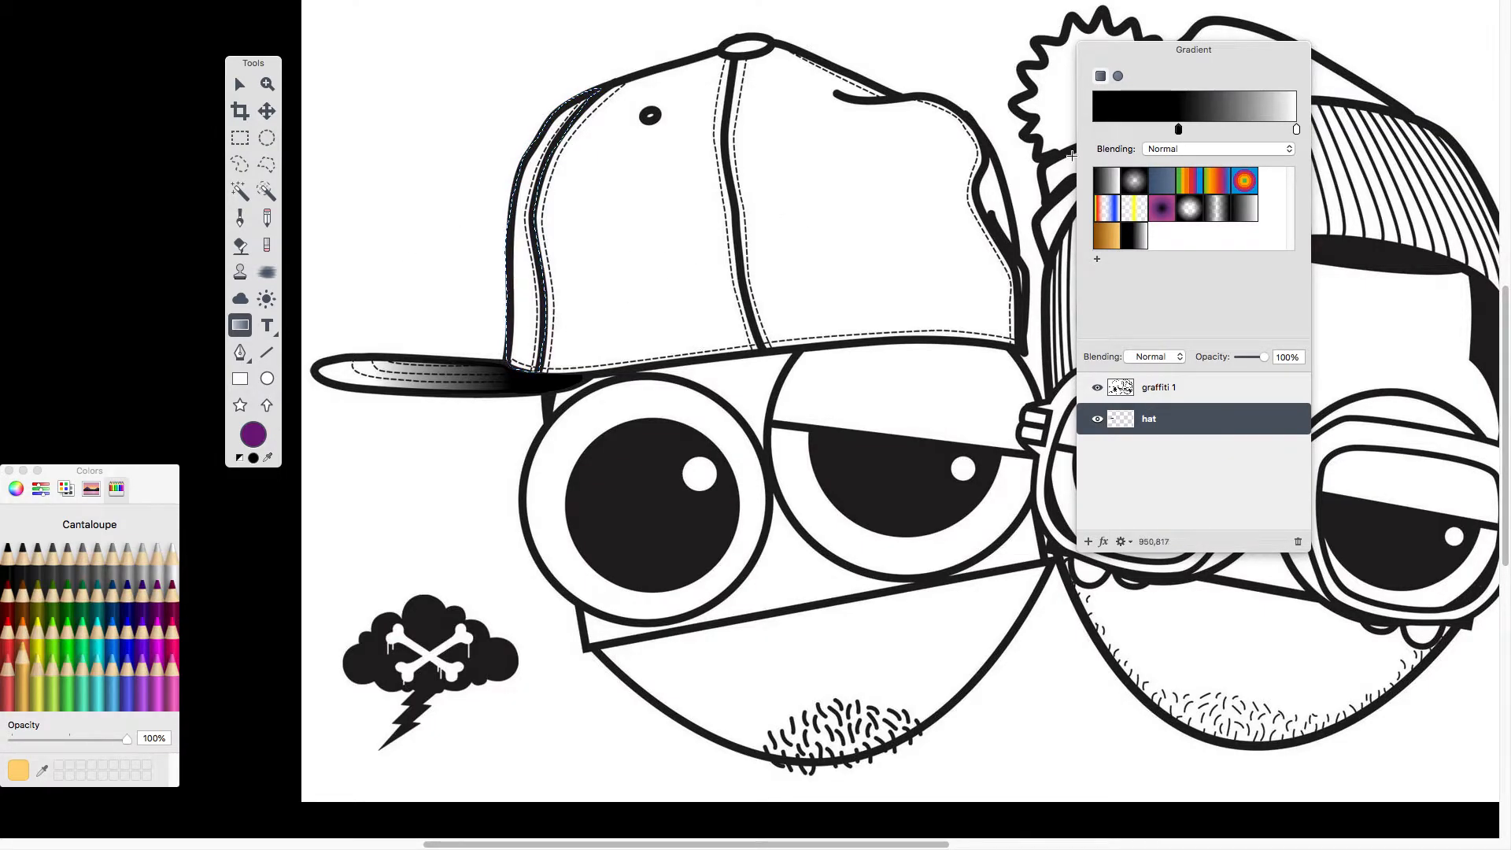
# - Recolour the gradient's black stop to Moss and fill the narrow cap panel, with green at its lower end
pyautogui.click(1178, 130)
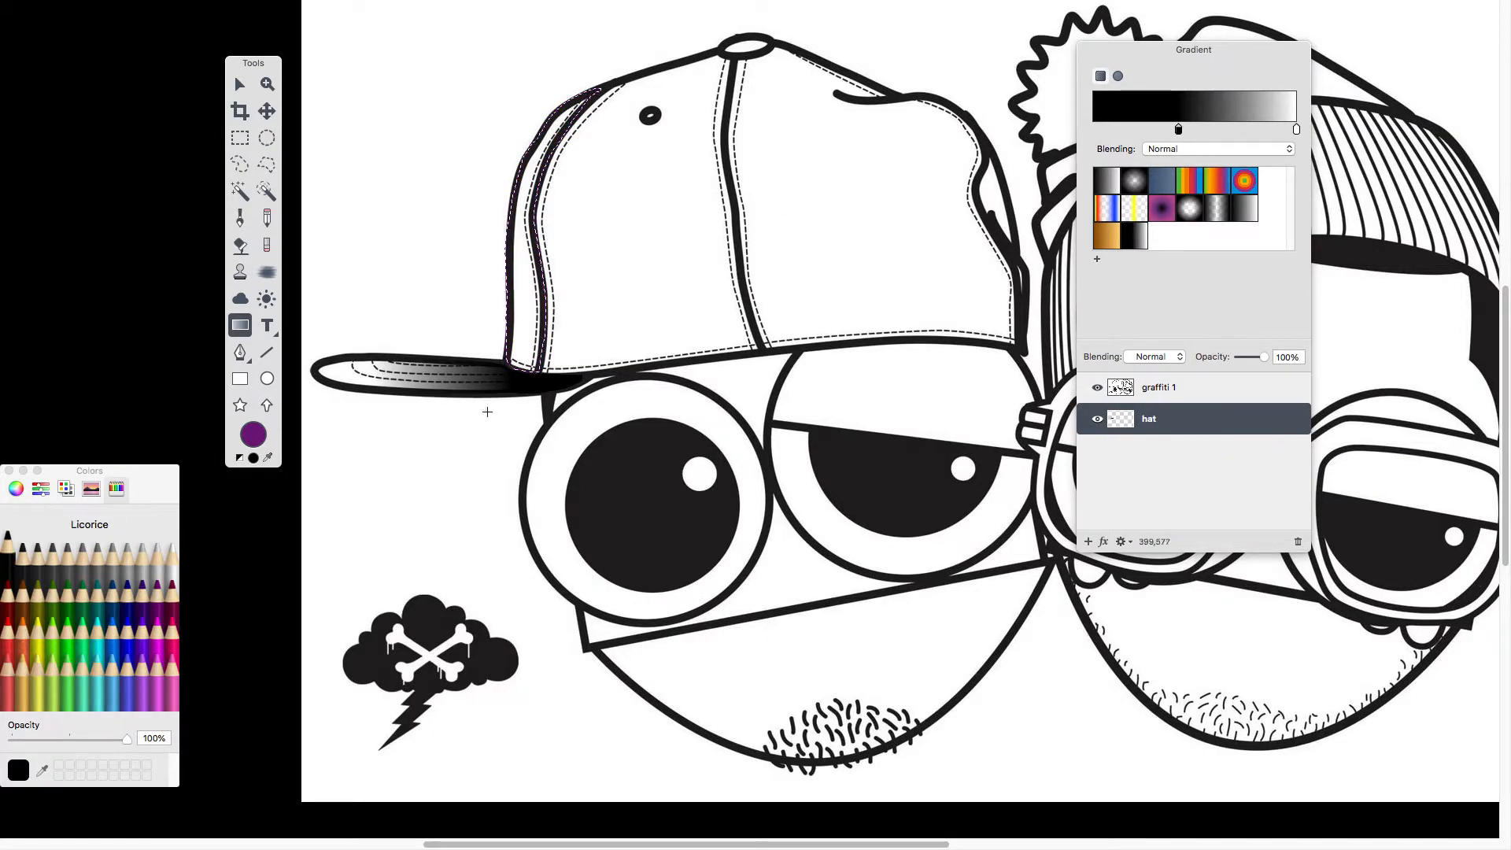
pyautogui.moveTo(90, 470); pyautogui.dragTo(125, 301)
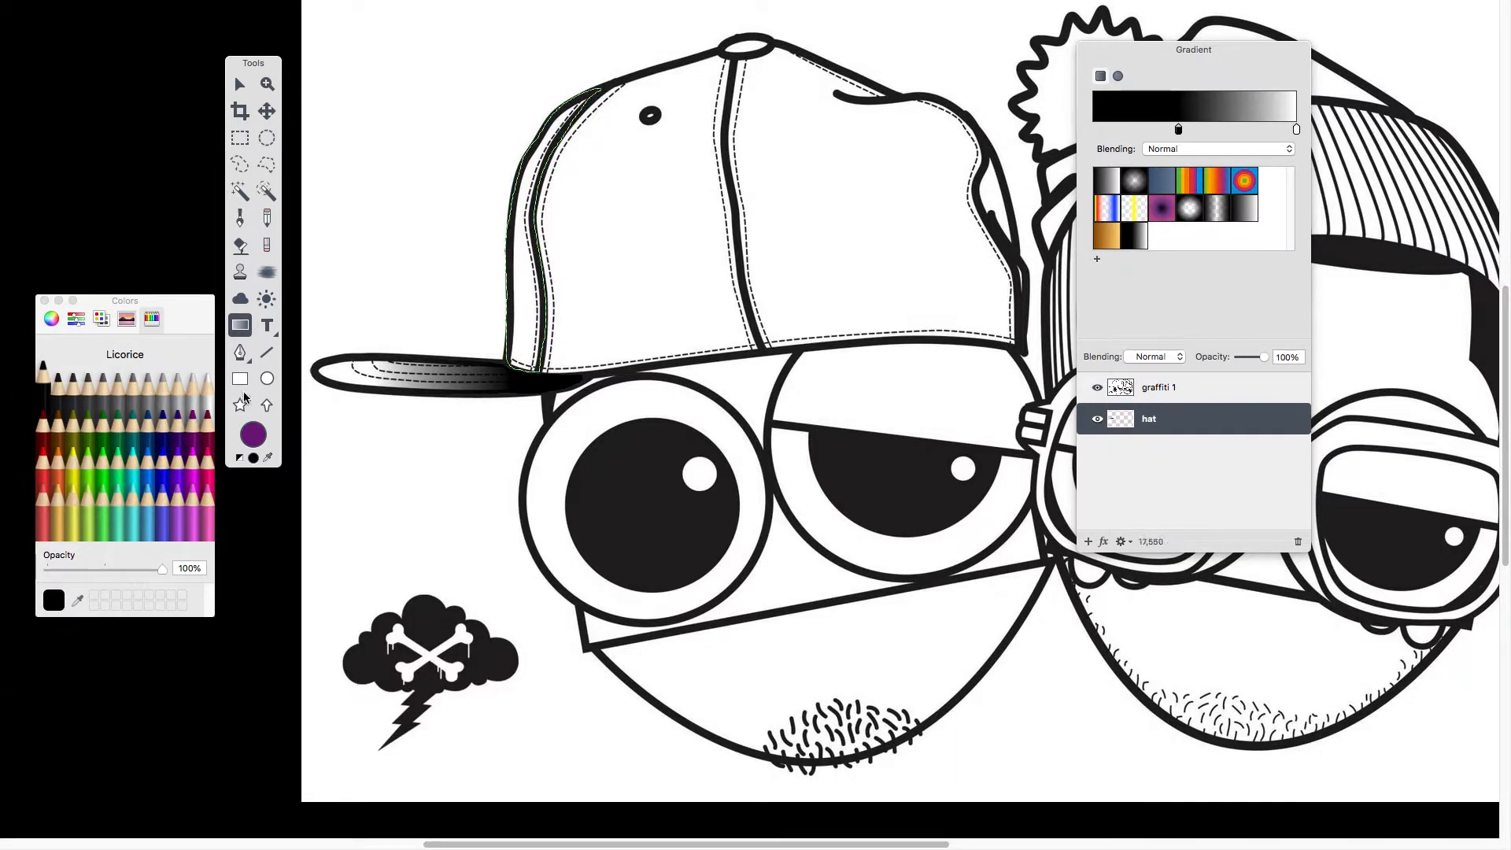
pyautogui.click(118, 416)
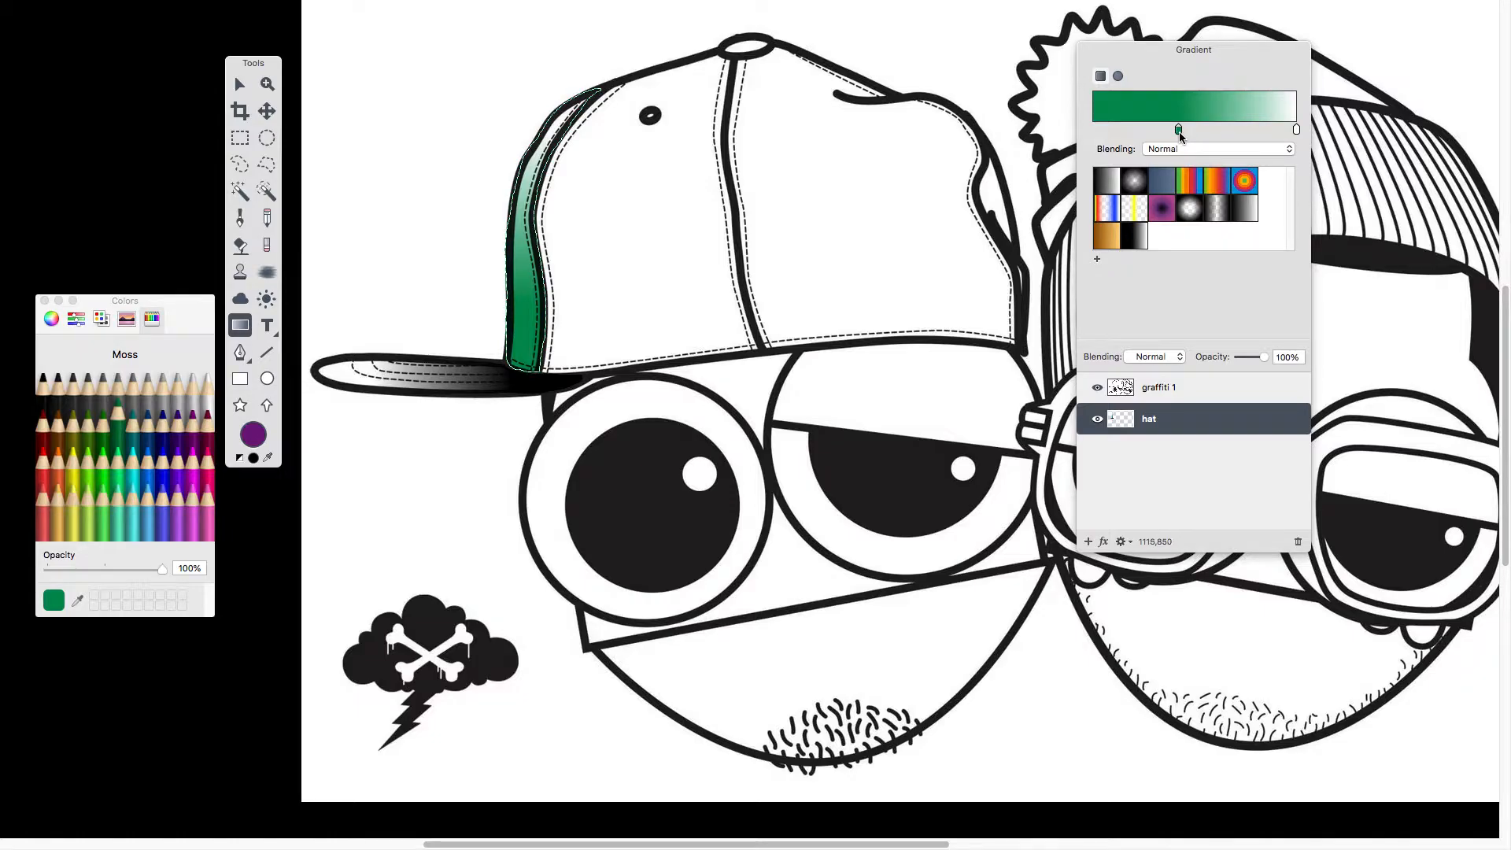
# - Shift the Moss stop slightly toward white, add an Eggplant stop at the gradient's start, and refill the narrow cap panel
pyautogui.moveTo(1181, 136); pyautogui.dragTo(1191, 135)
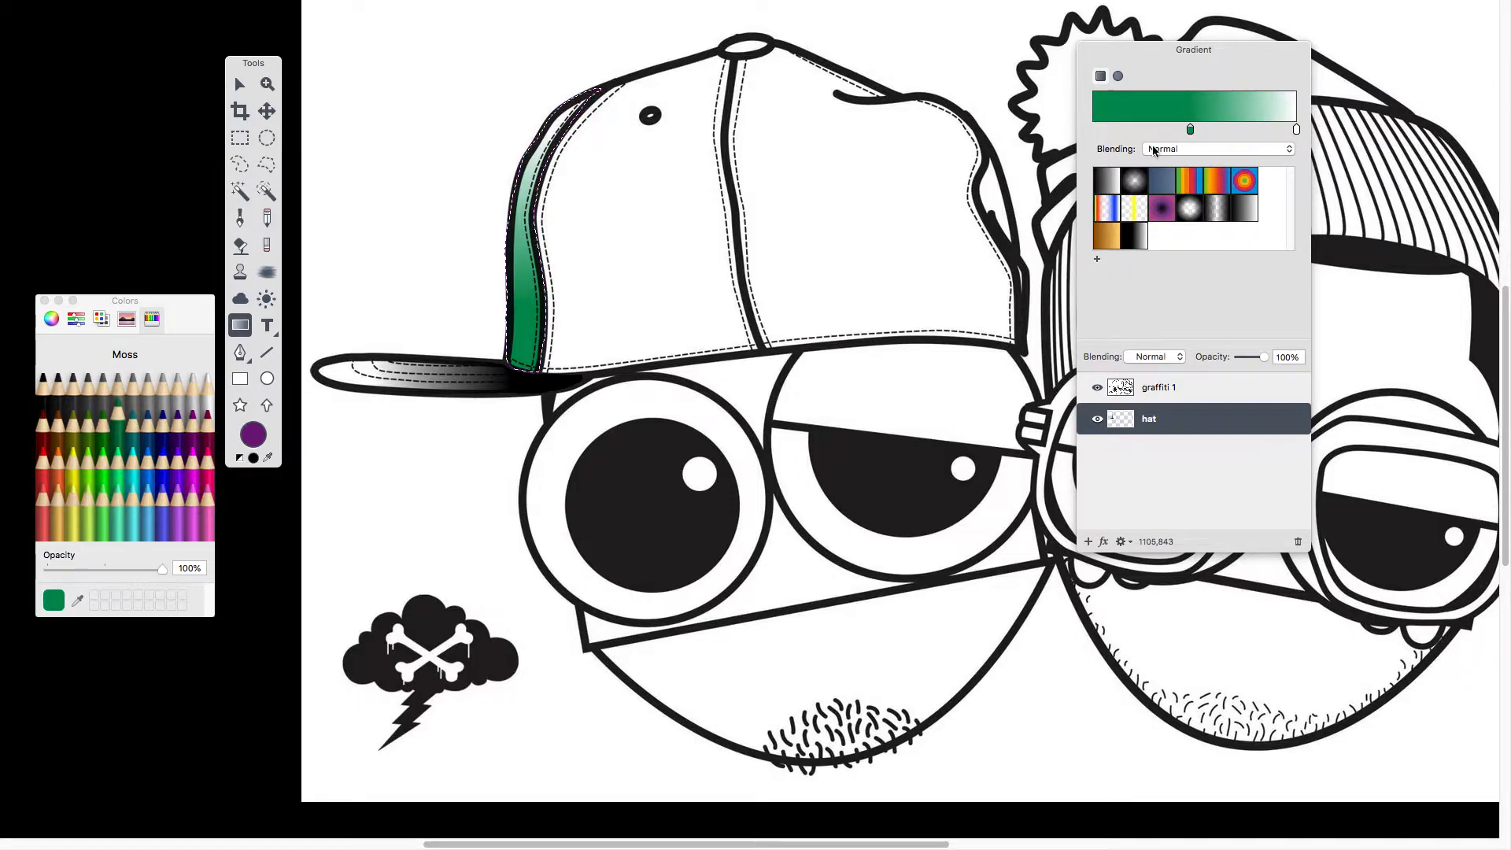
pyautogui.click(1107, 129)
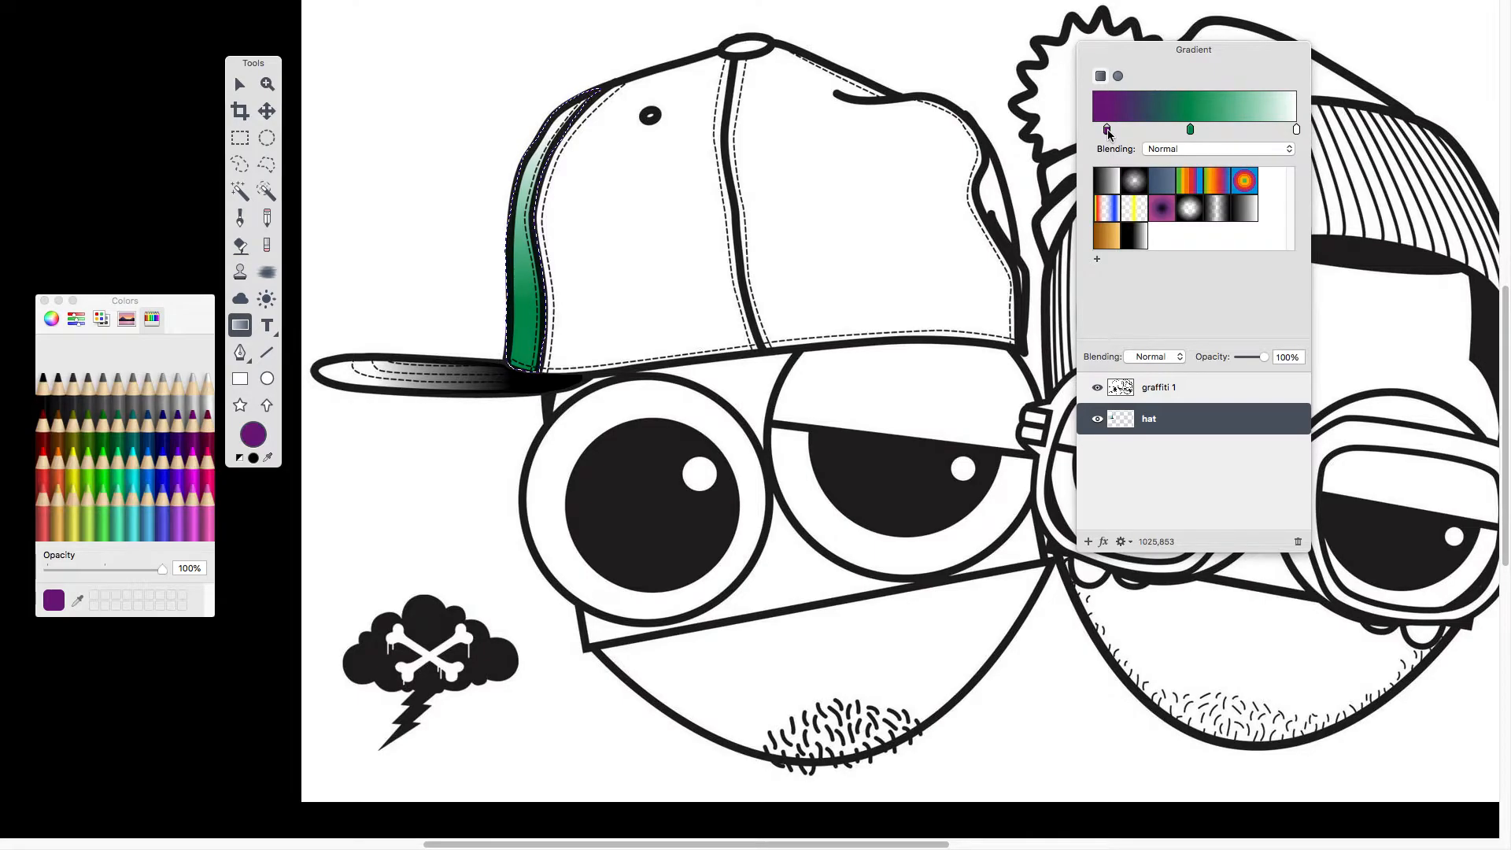
pyautogui.moveTo(1108, 130); pyautogui.dragTo(1094, 131)
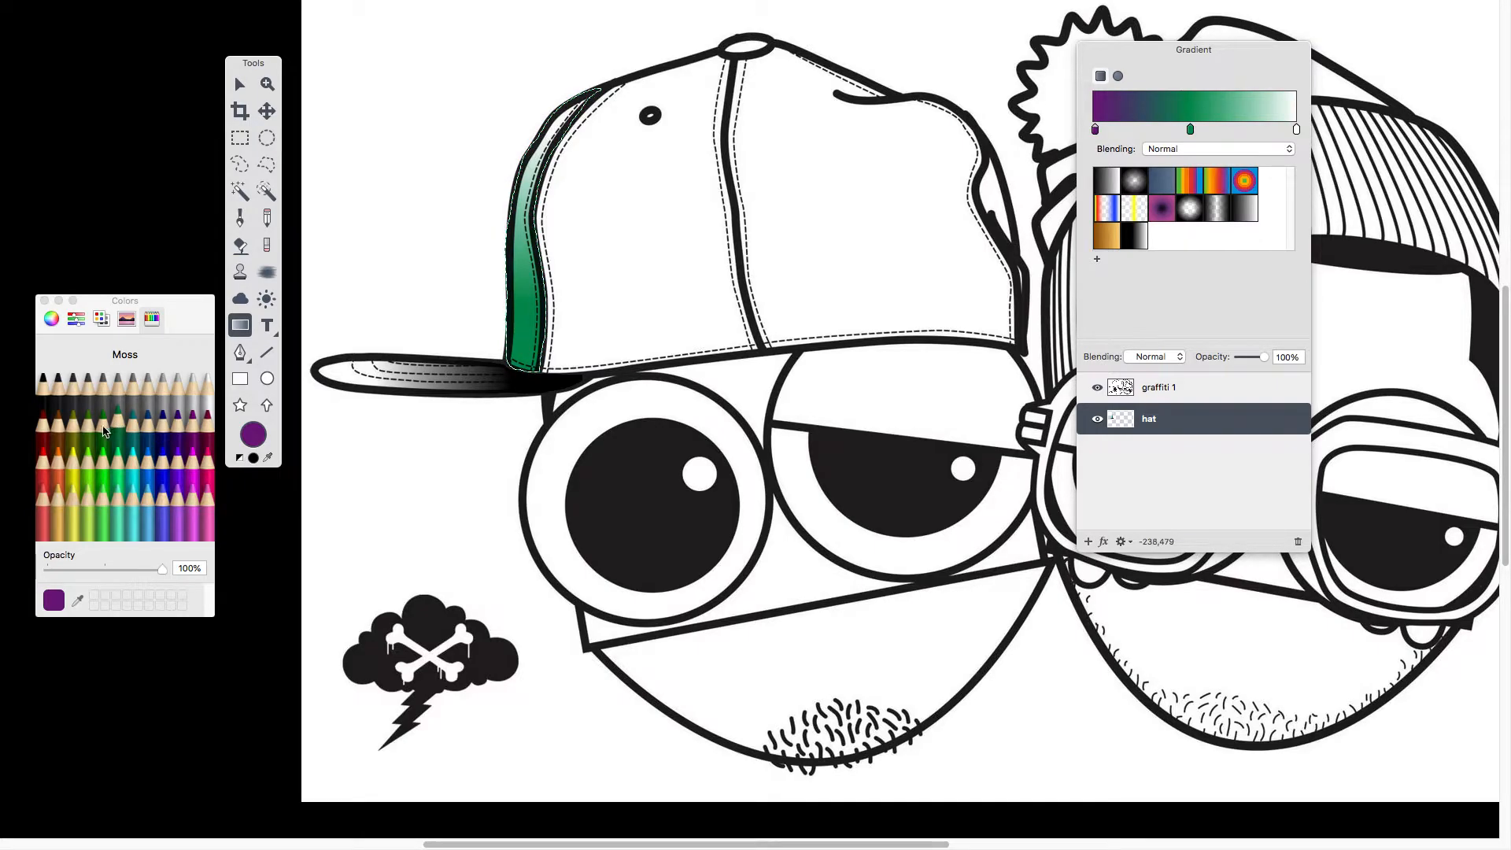
pyautogui.click(179, 430)
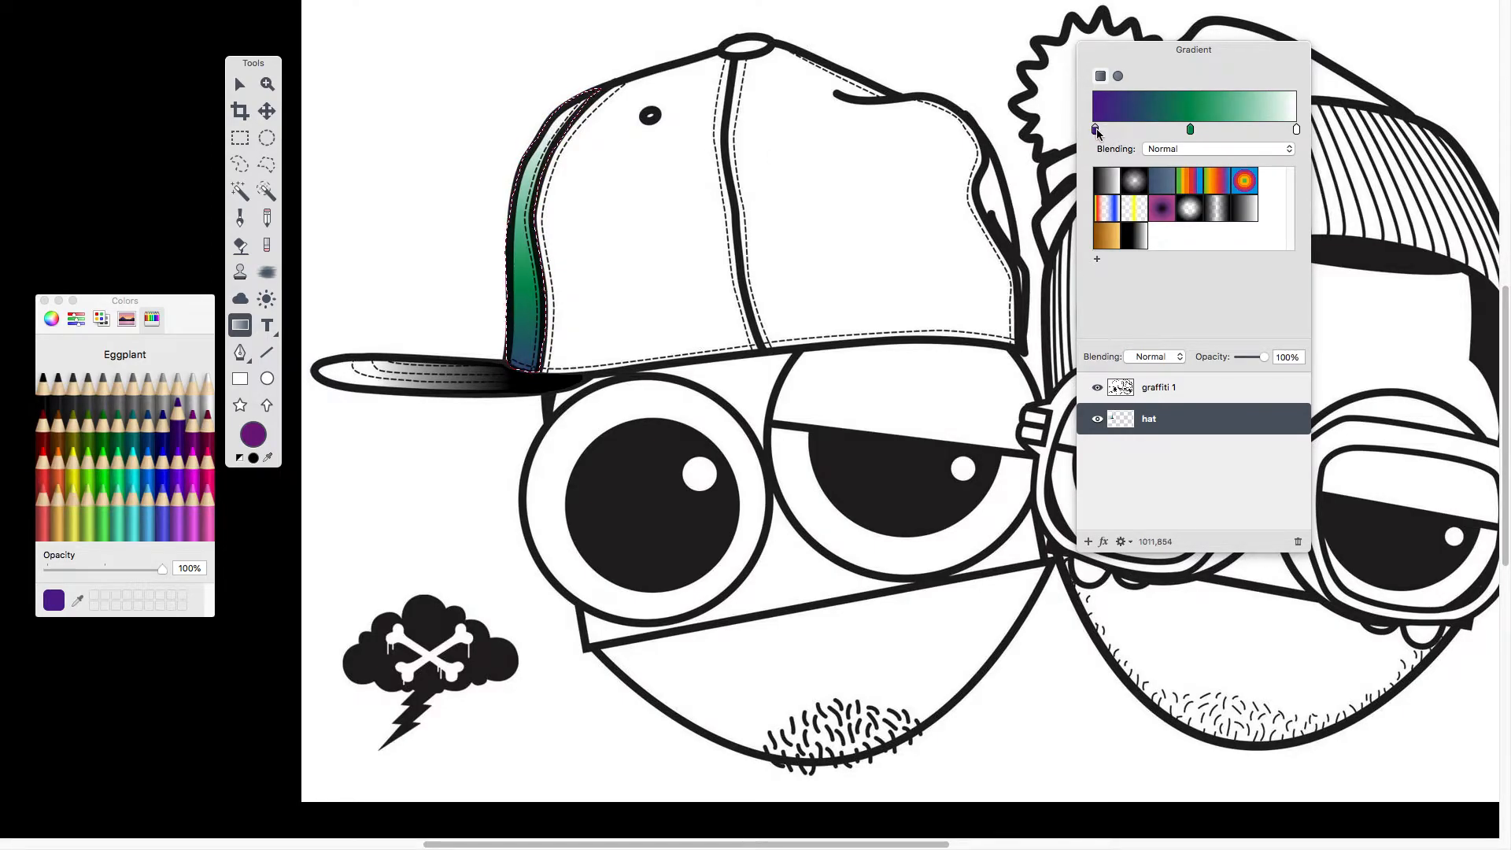
# - Shift the Eggplant stop slightly inward, refill the narrow cap panel from its lower end upward, and deselect it
pyautogui.moveTo(1096, 130); pyautogui.dragTo(1119, 129)
pyautogui.moveTo(528, 309); pyautogui.dragTo(563, 102)
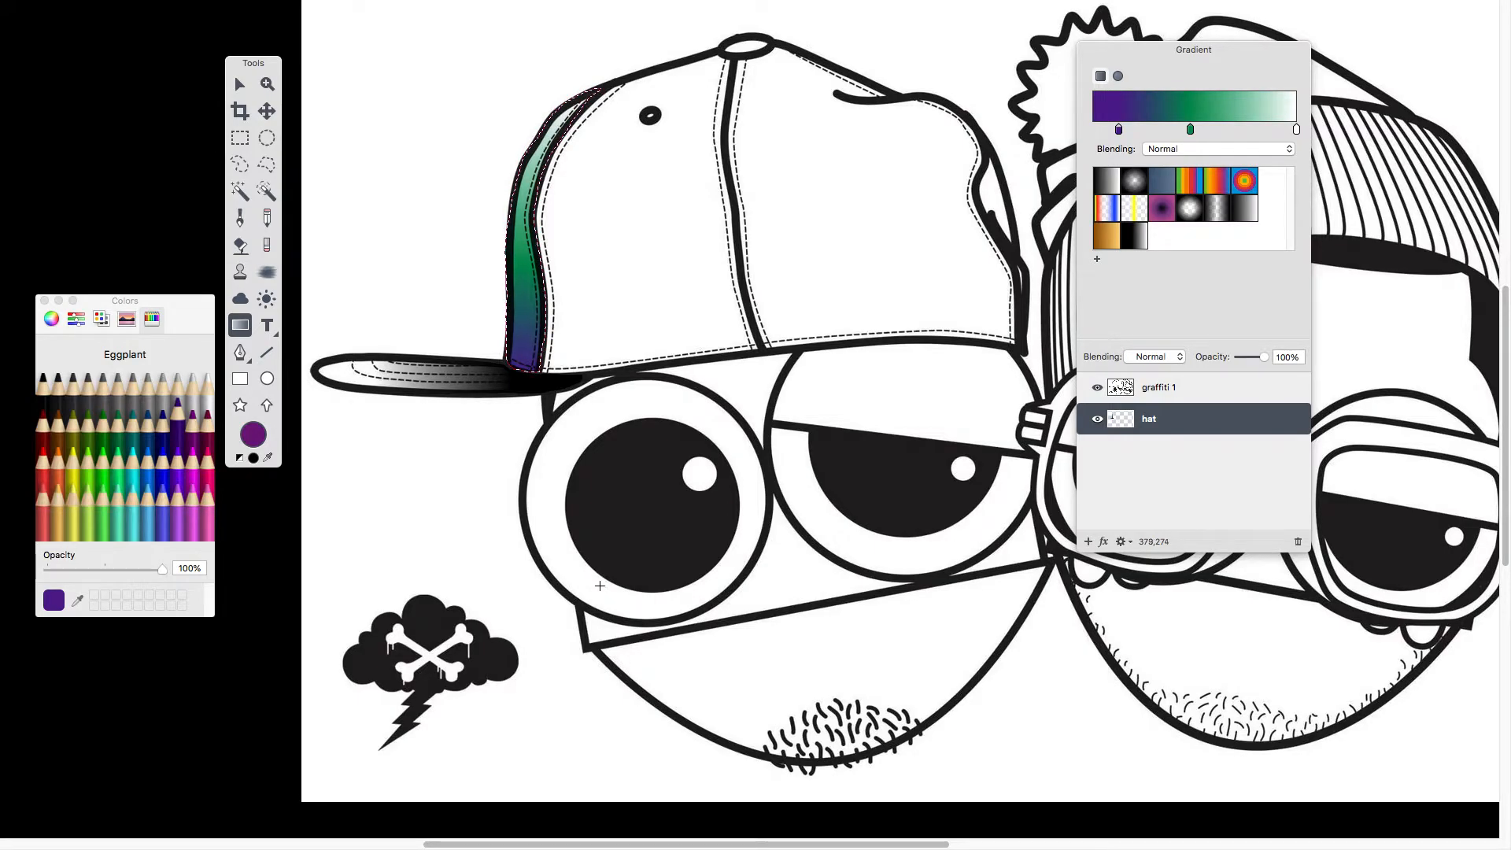
pyautogui.press('super+d')
# - Save the Eggplant, Moss and white gradient as a new gradient preset
pyautogui.press('super+minus')
pyautogui.press('super+minus')
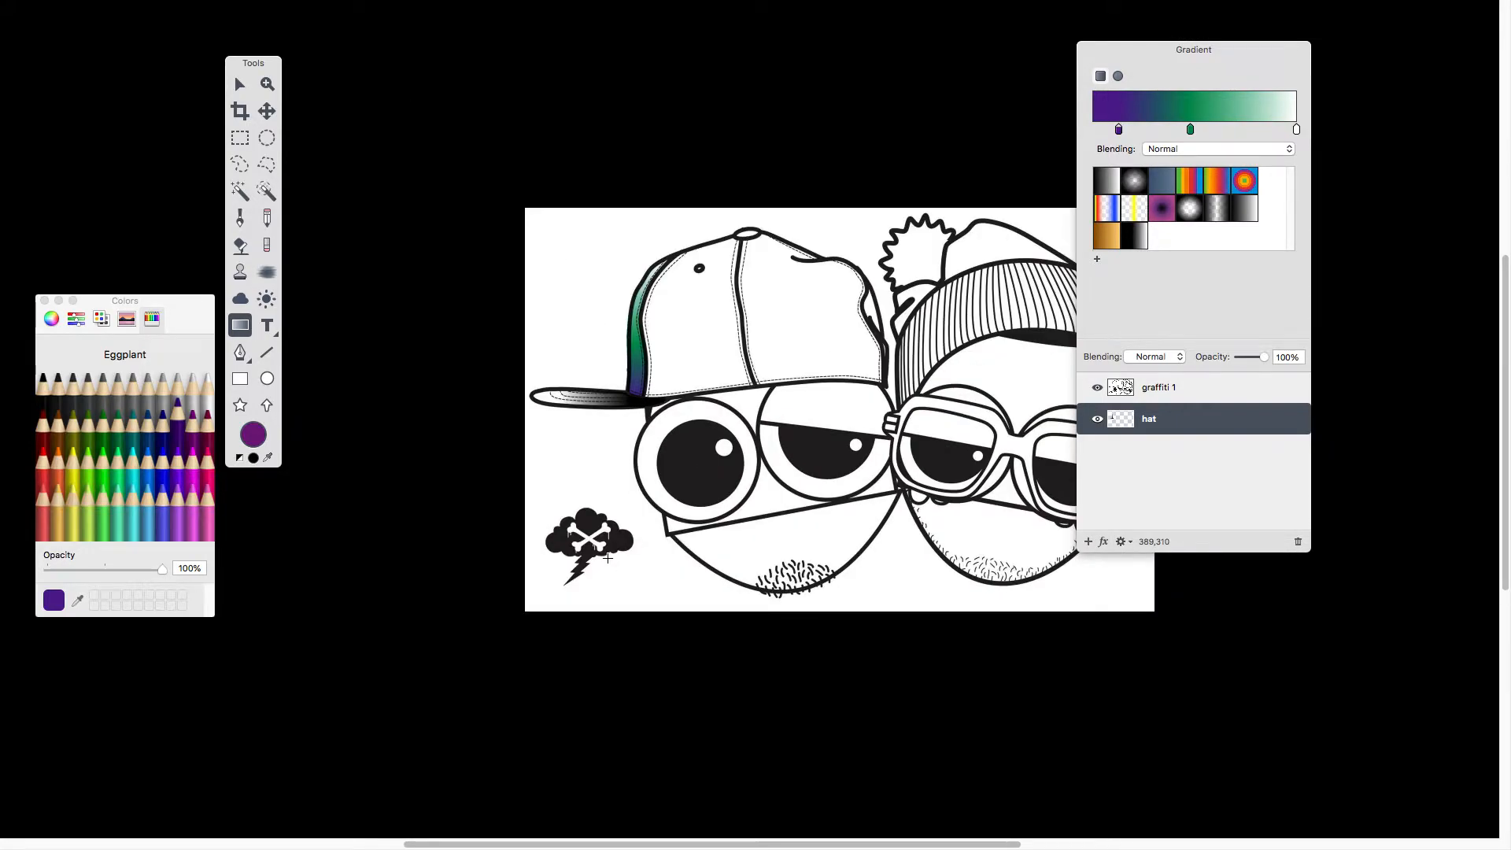
pyautogui.press('super+plus')
pyautogui.press('super+plus')
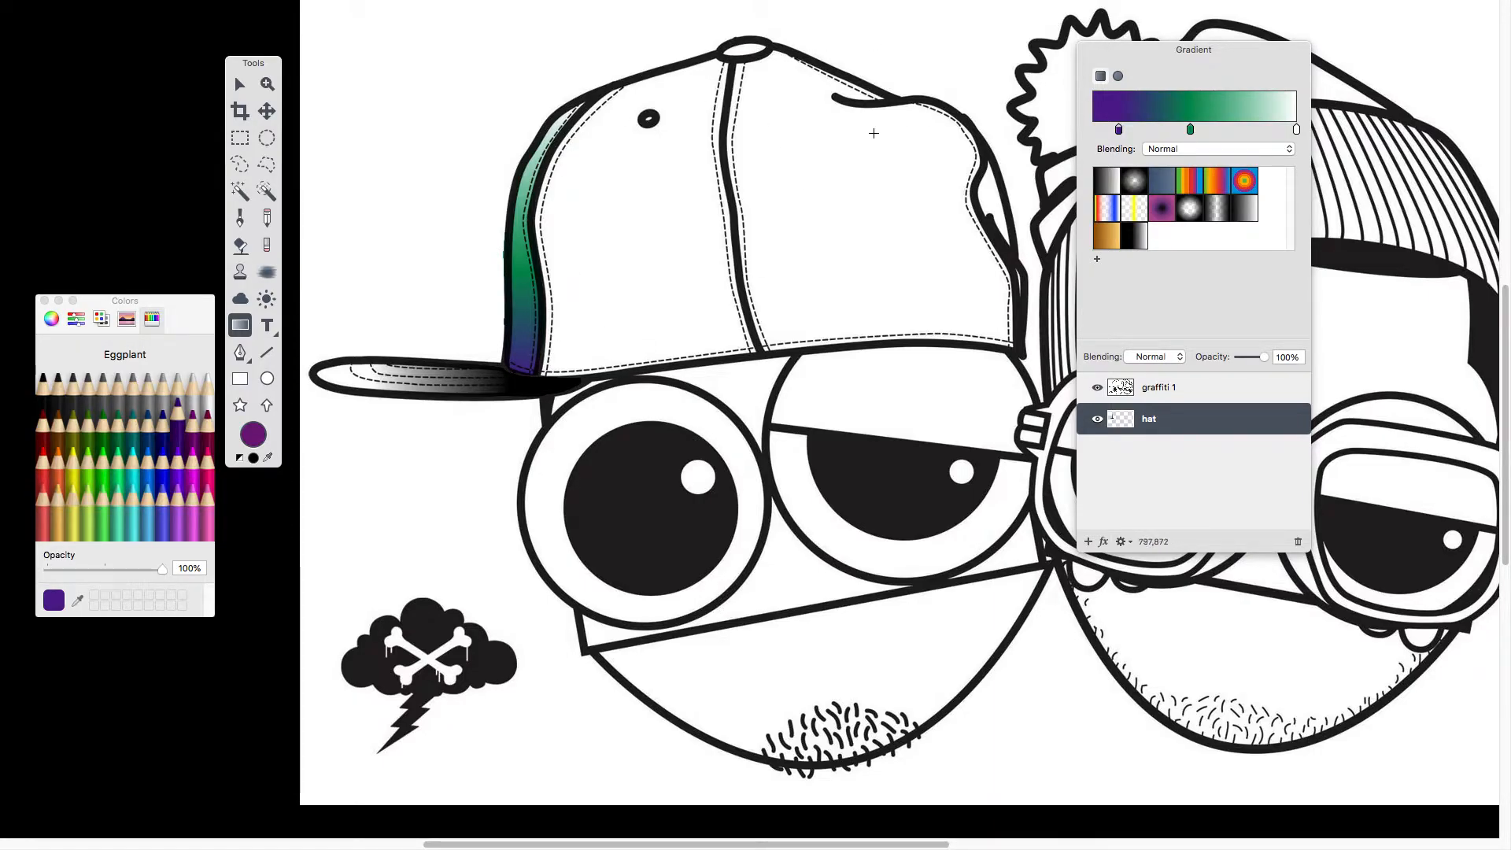
pyautogui.click(1097, 258)
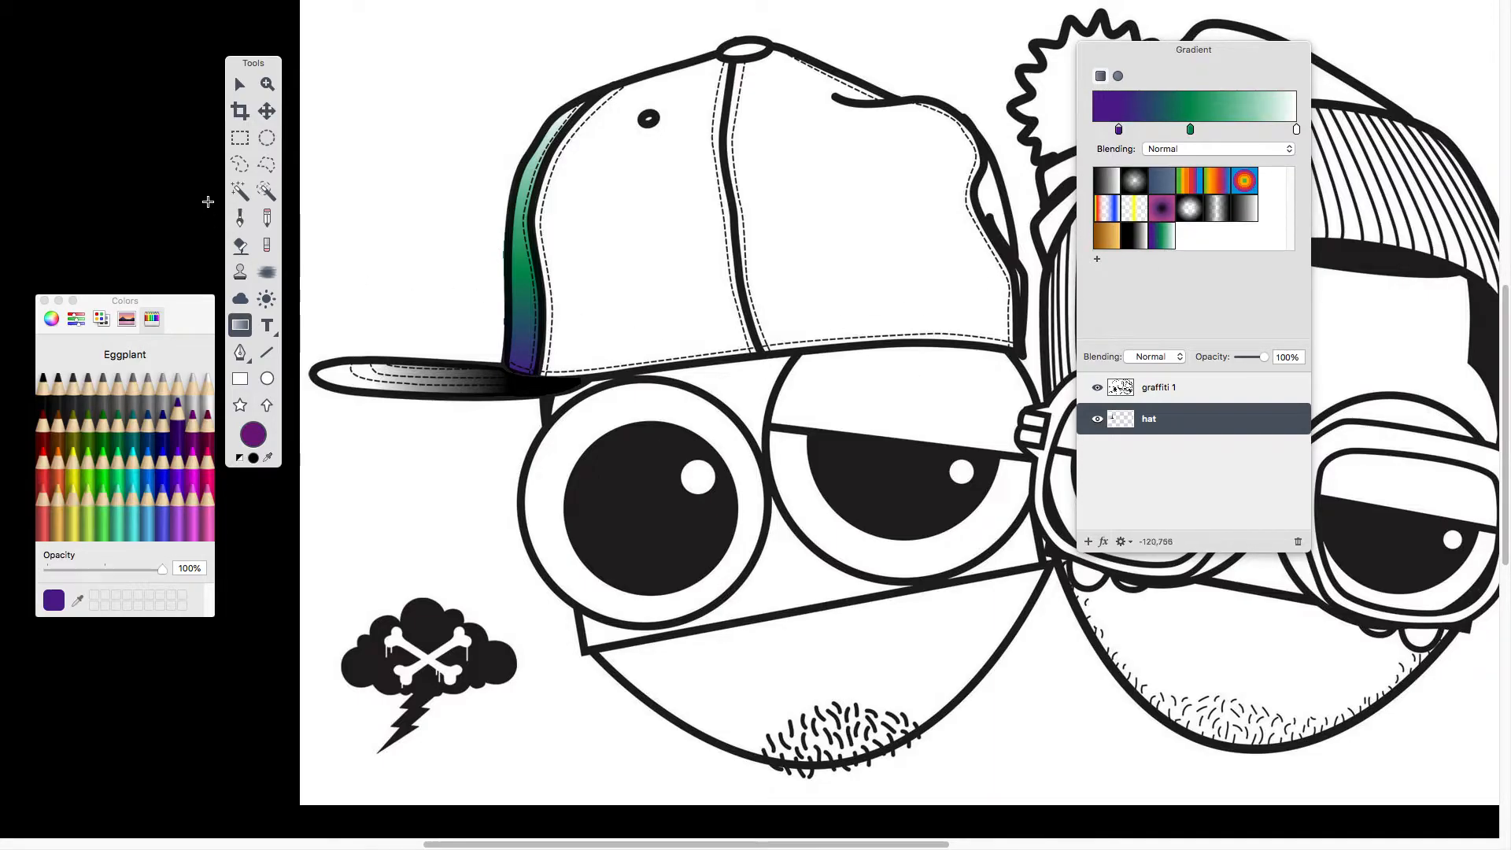
# - Trace a free selection around the cap's wide panel beside the narrow coloured one, about 292 by 414 px
pyautogui.click(240, 164)
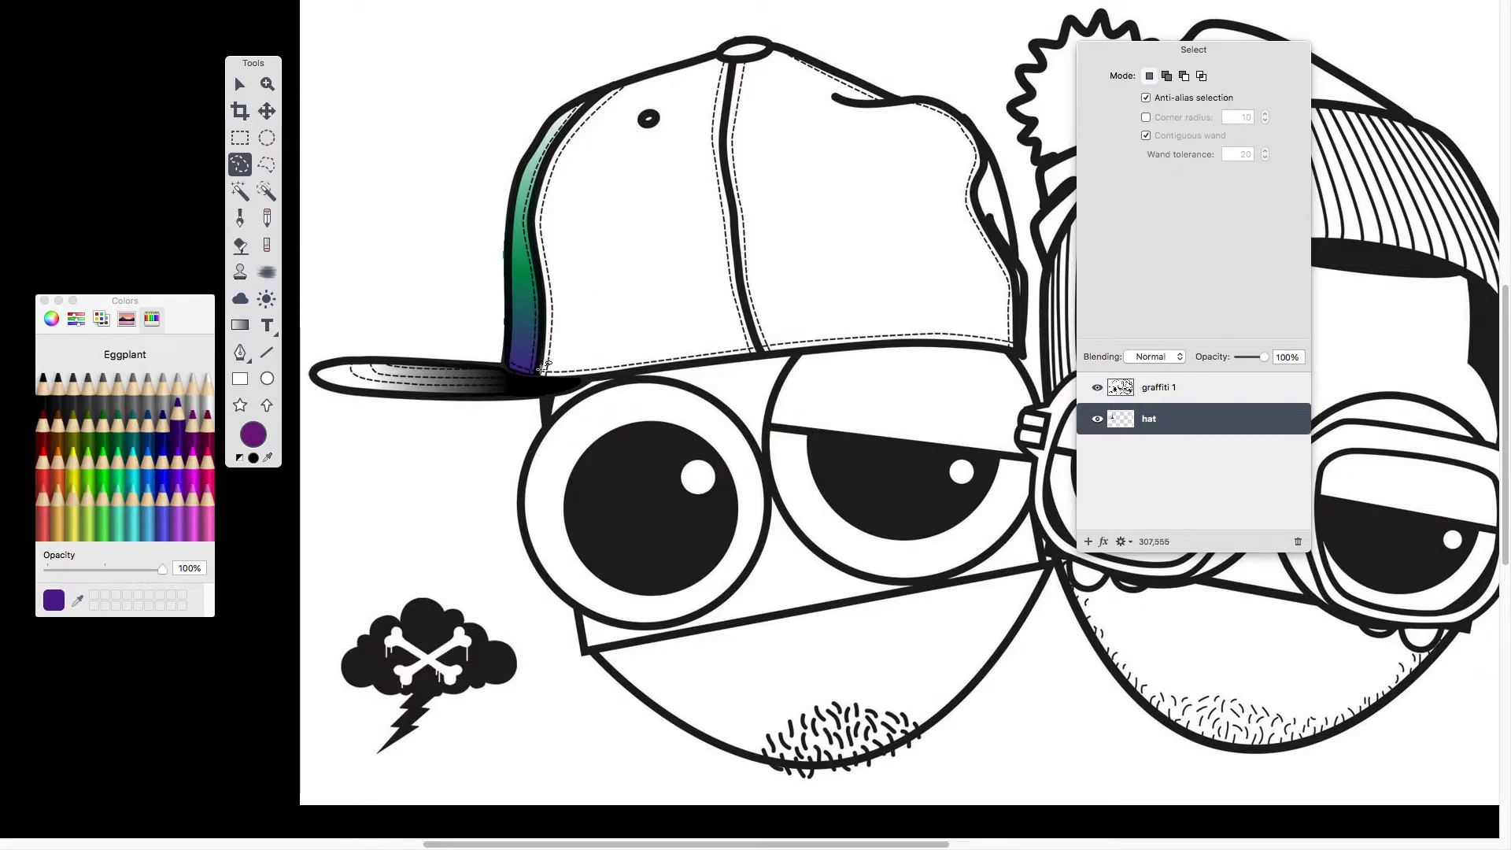
pyautogui.moveTo(543, 372); pyautogui.dragTo(546, 352)
pyautogui.moveTo(542, 276)
pyautogui.mouseDown()
pyautogui.moveTo(533, 215)
pyautogui.moveTo(571, 125)
pyautogui.moveTo(628, 76)
pyautogui.moveTo(705, 55)
pyautogui.moveTo(735, 67)
pyautogui.moveTo(736, 242)
pyautogui.mouseUp()
pyautogui.moveTo(755, 324); pyautogui.dragTo(764, 340)
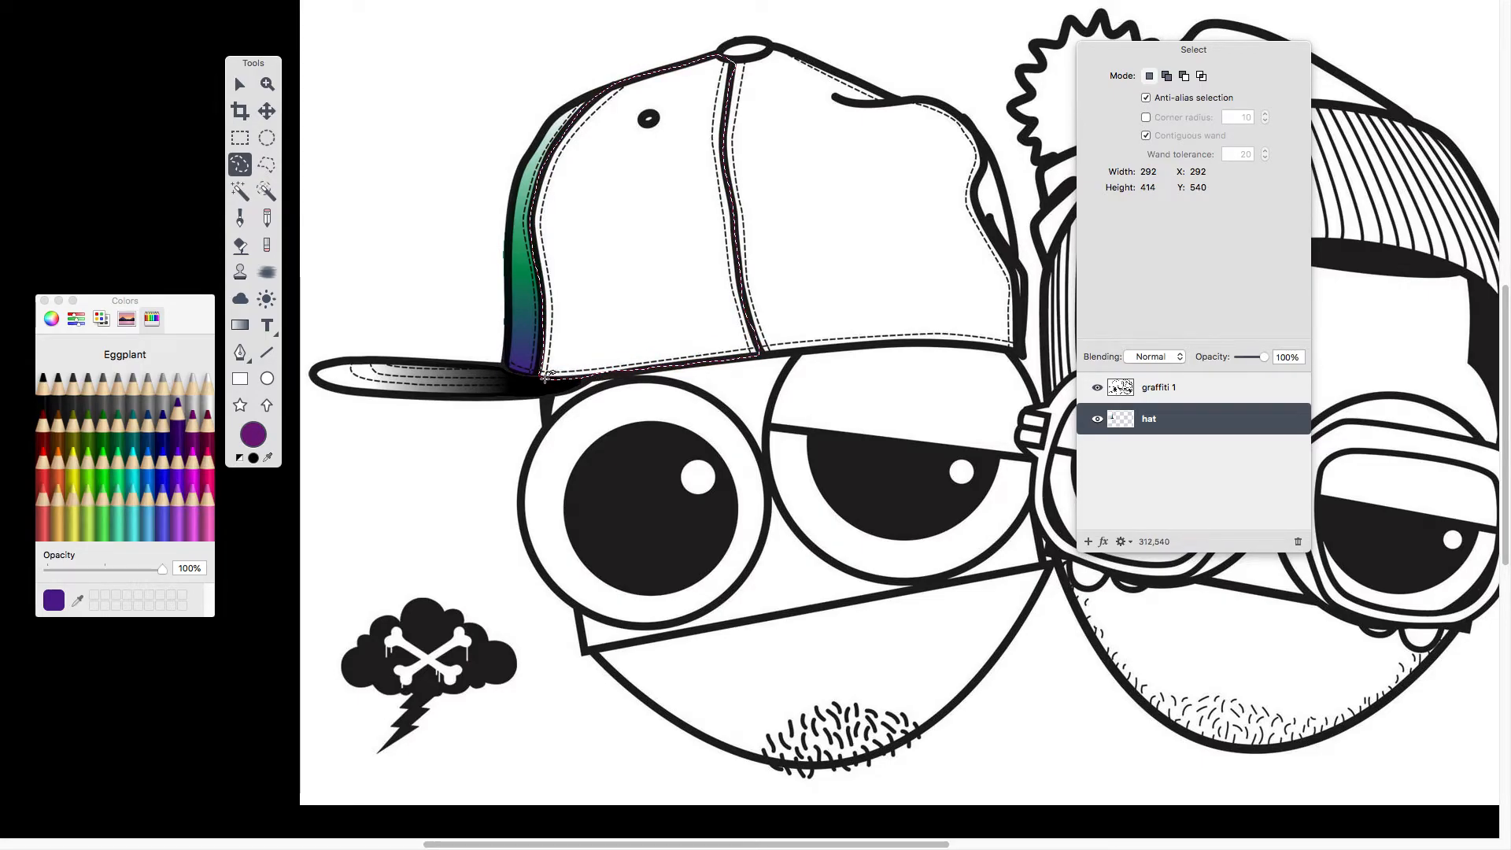
pyautogui.moveTo(569, 378); pyautogui.dragTo(546, 377)
# - Recolour the gradient's Eggplant stop to Tangerine and its Moss stop to Lemon, and fill the wide cap panel with orange at its lower end
pyautogui.click(241, 326)
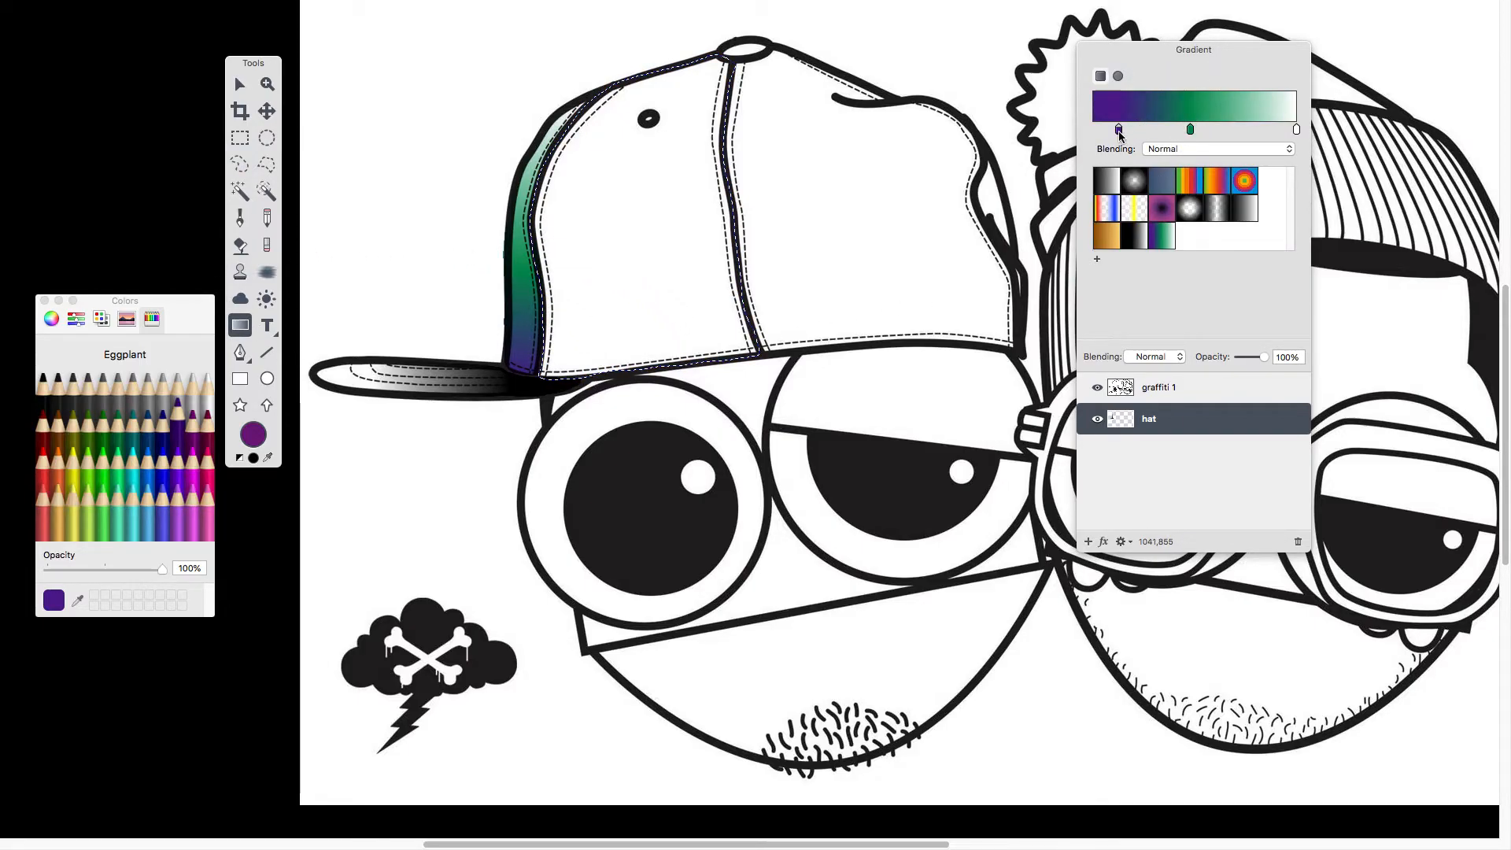
pyautogui.click(57, 469)
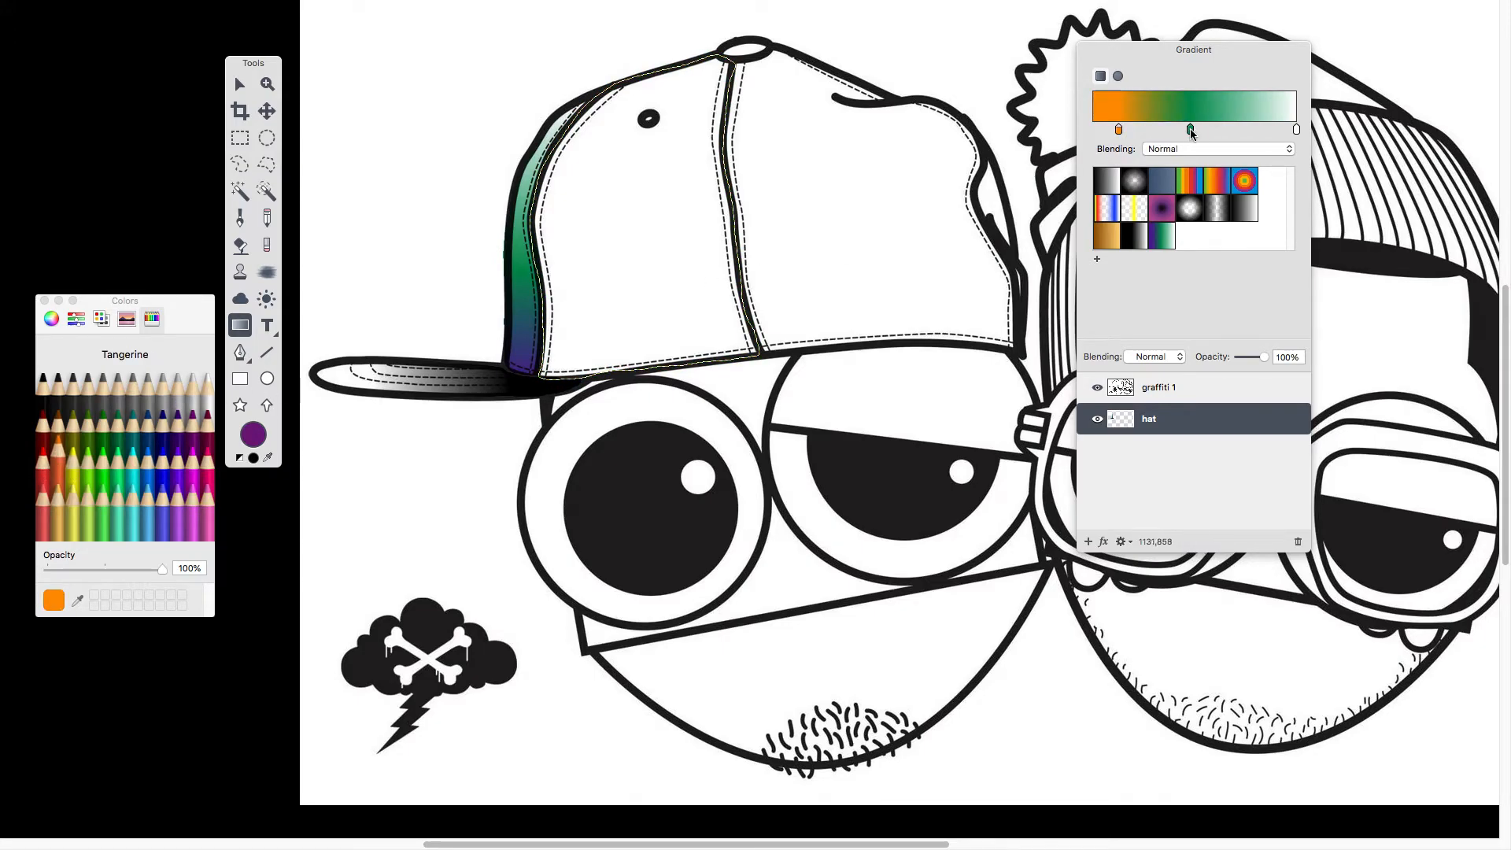
pyautogui.click(73, 457)
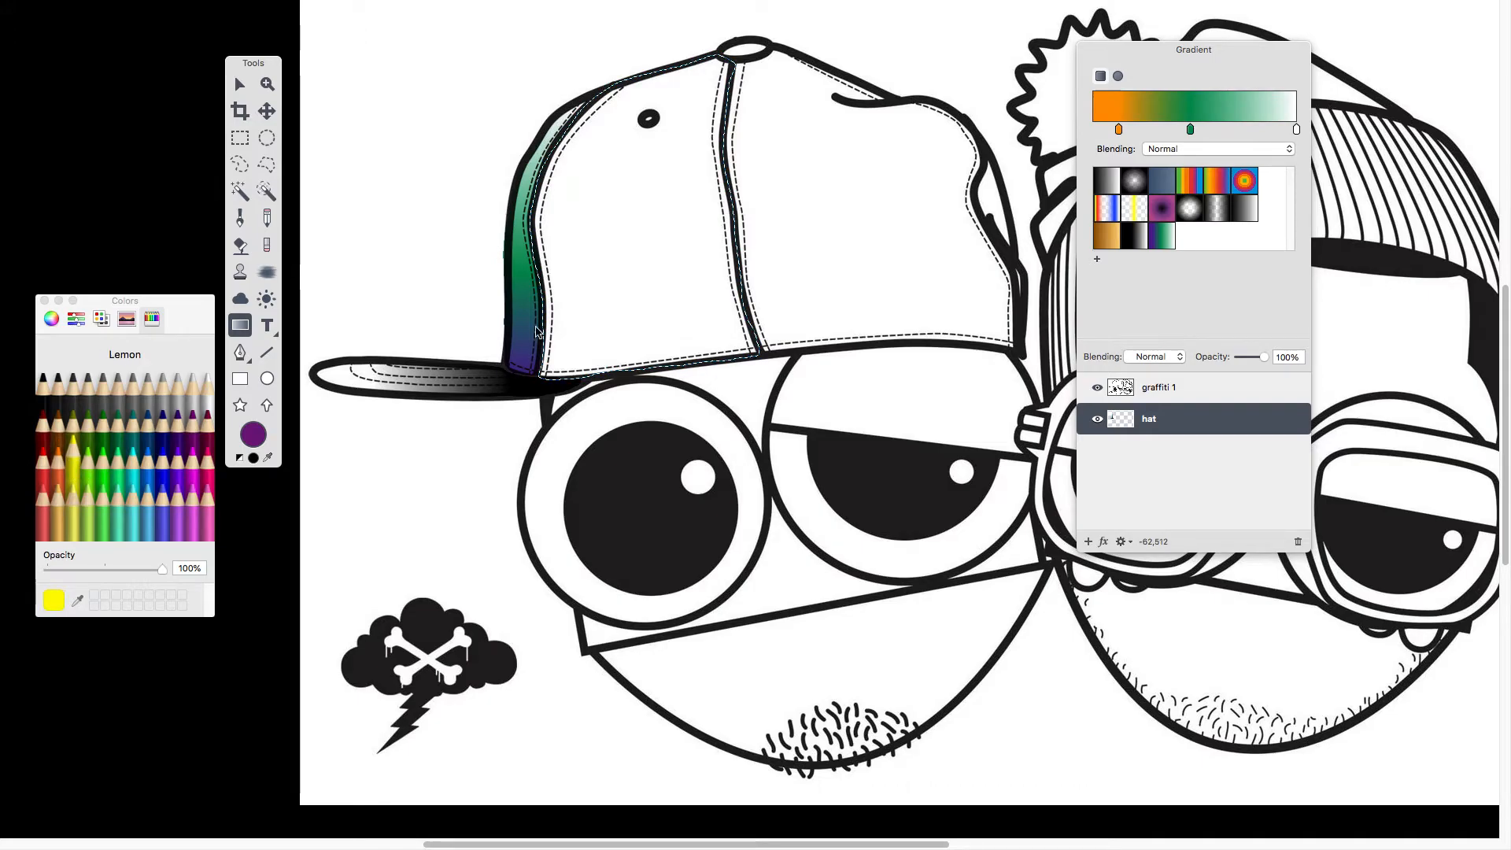
pyautogui.click(1190, 129)
pyautogui.click(73, 456)
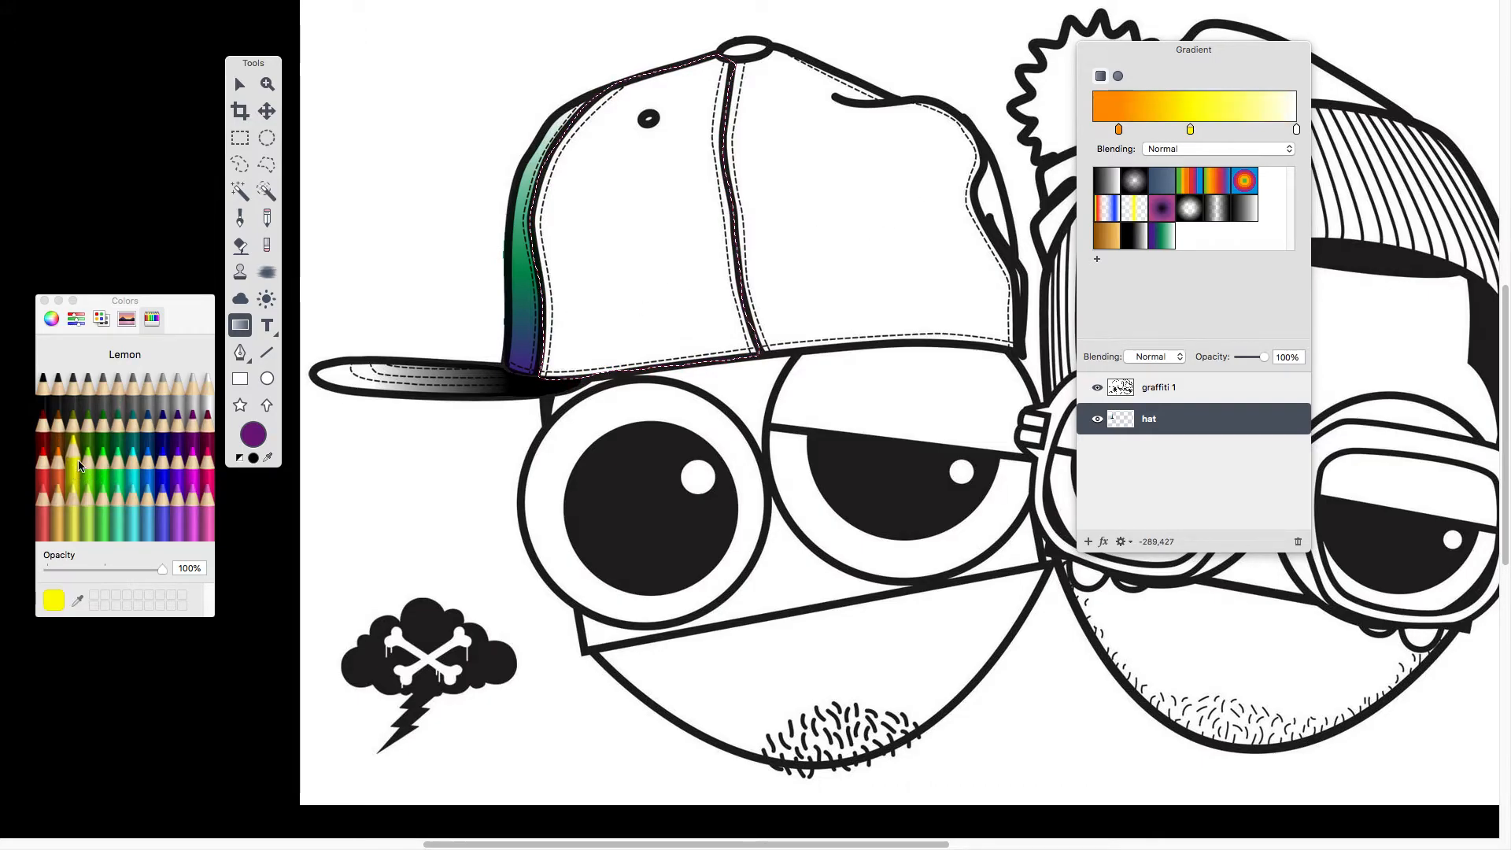
pyautogui.moveTo(649, 388); pyautogui.dragTo(645, 319)
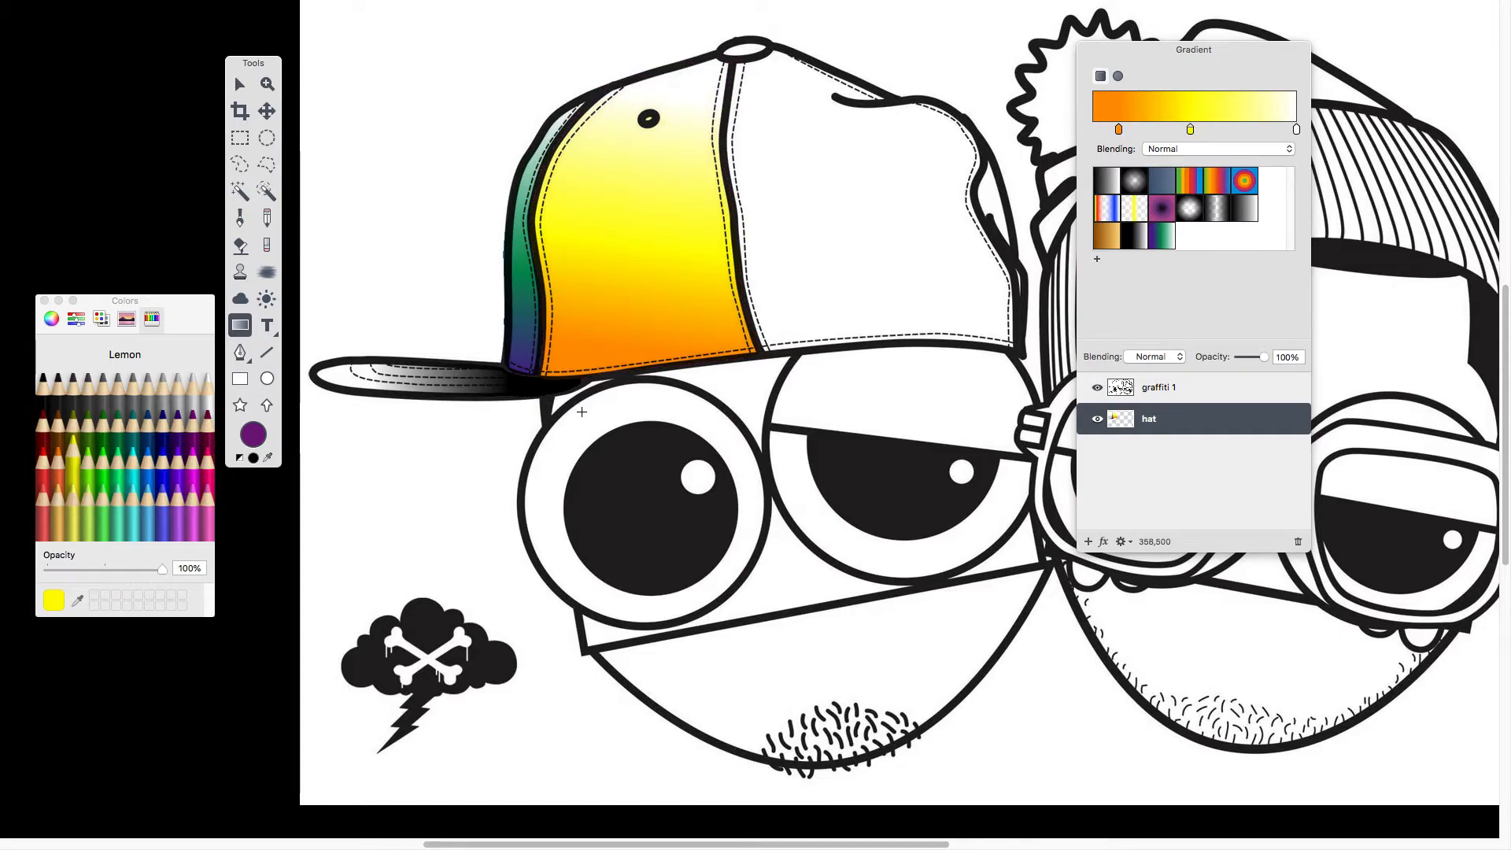
# - Add a new bitmap layer above the hat layer and name it eye
pyautogui.scroll(-3, 582, 412)
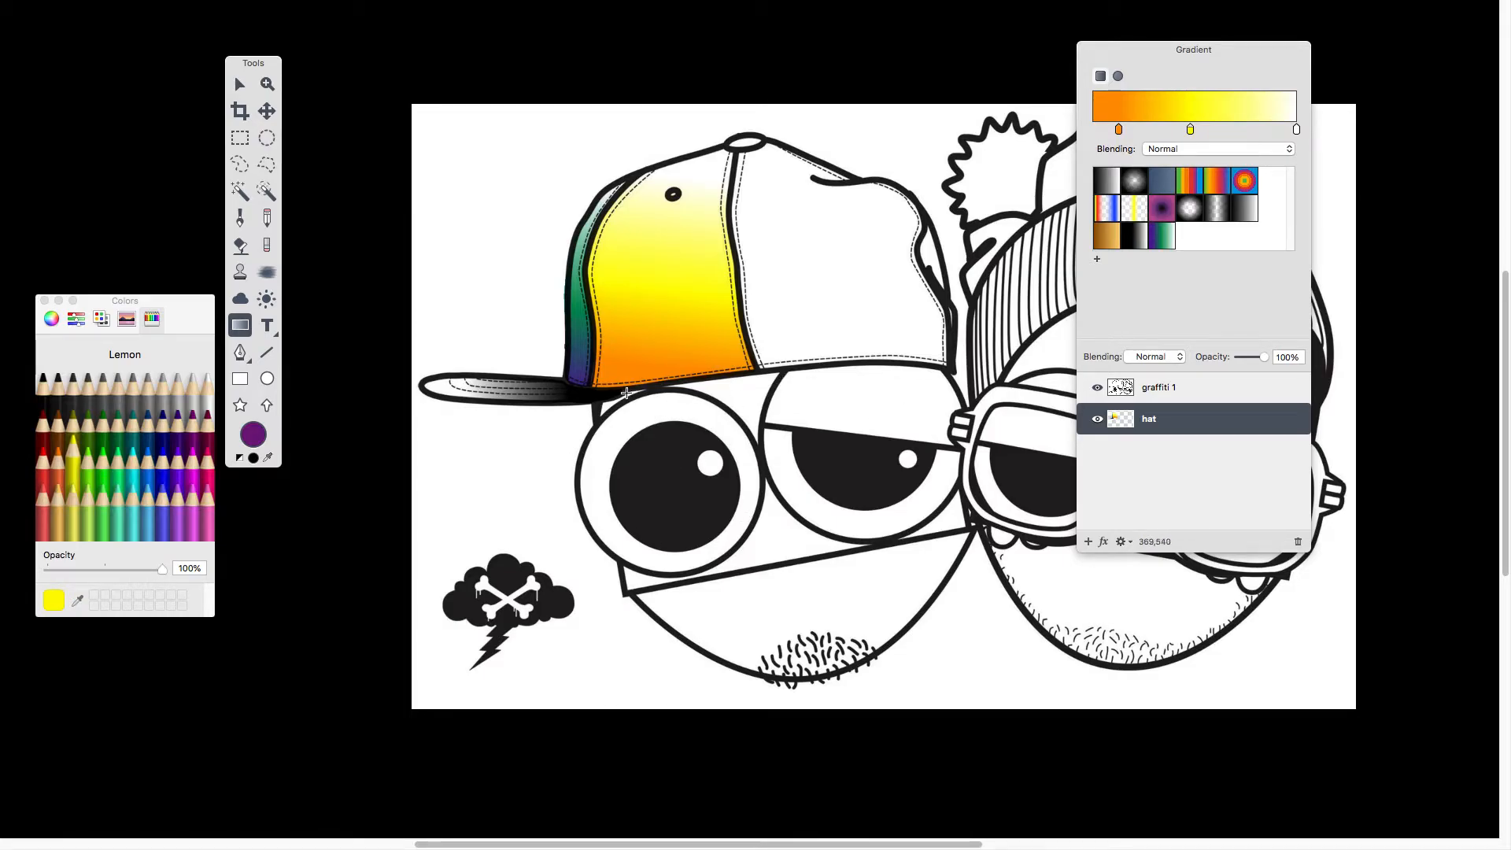
pyautogui.click(1089, 541)
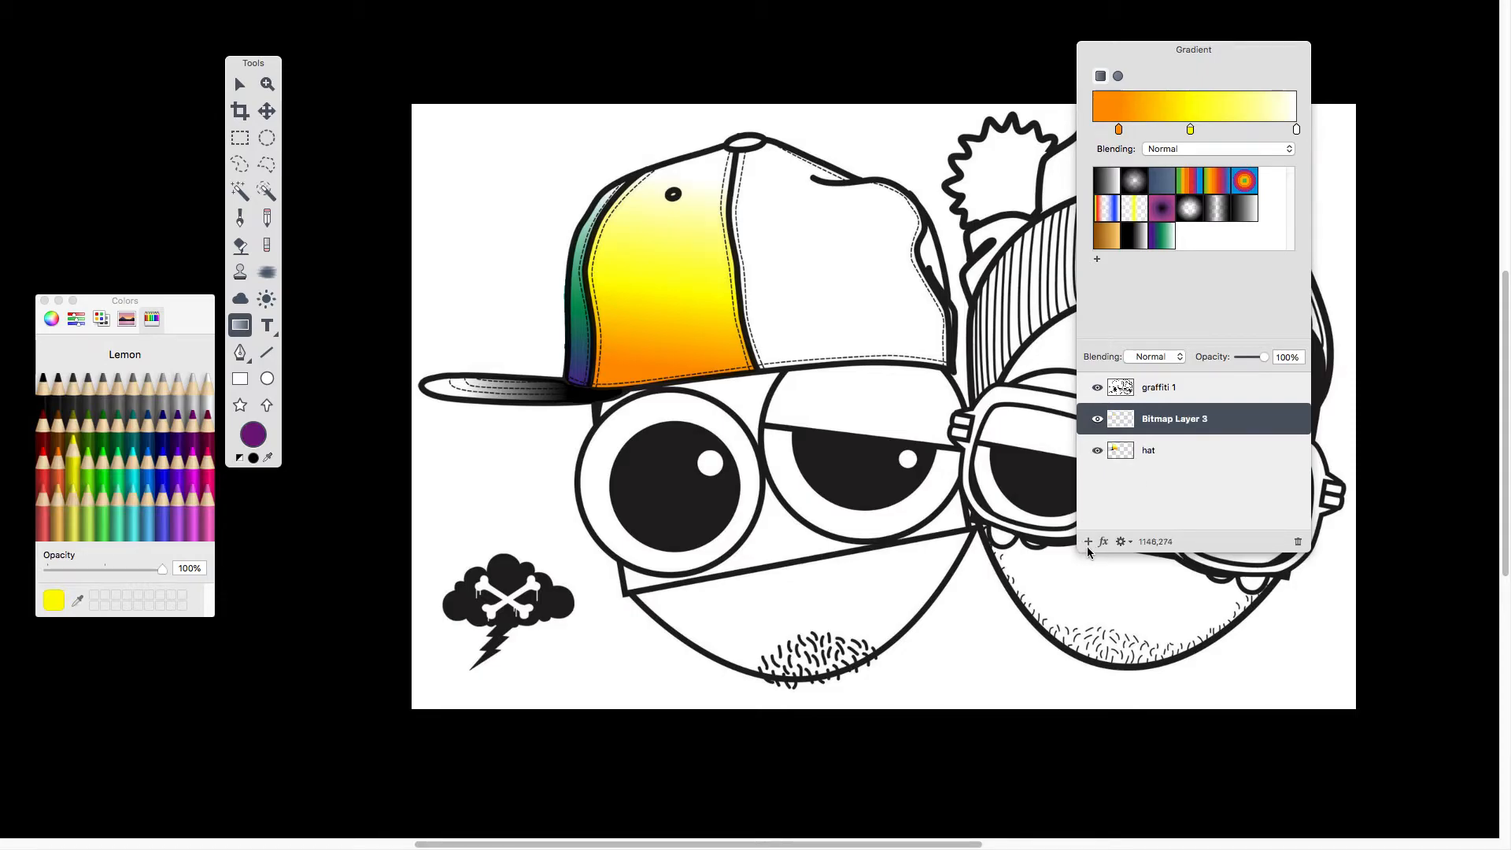
pyautogui.doubleClick(1168, 422)
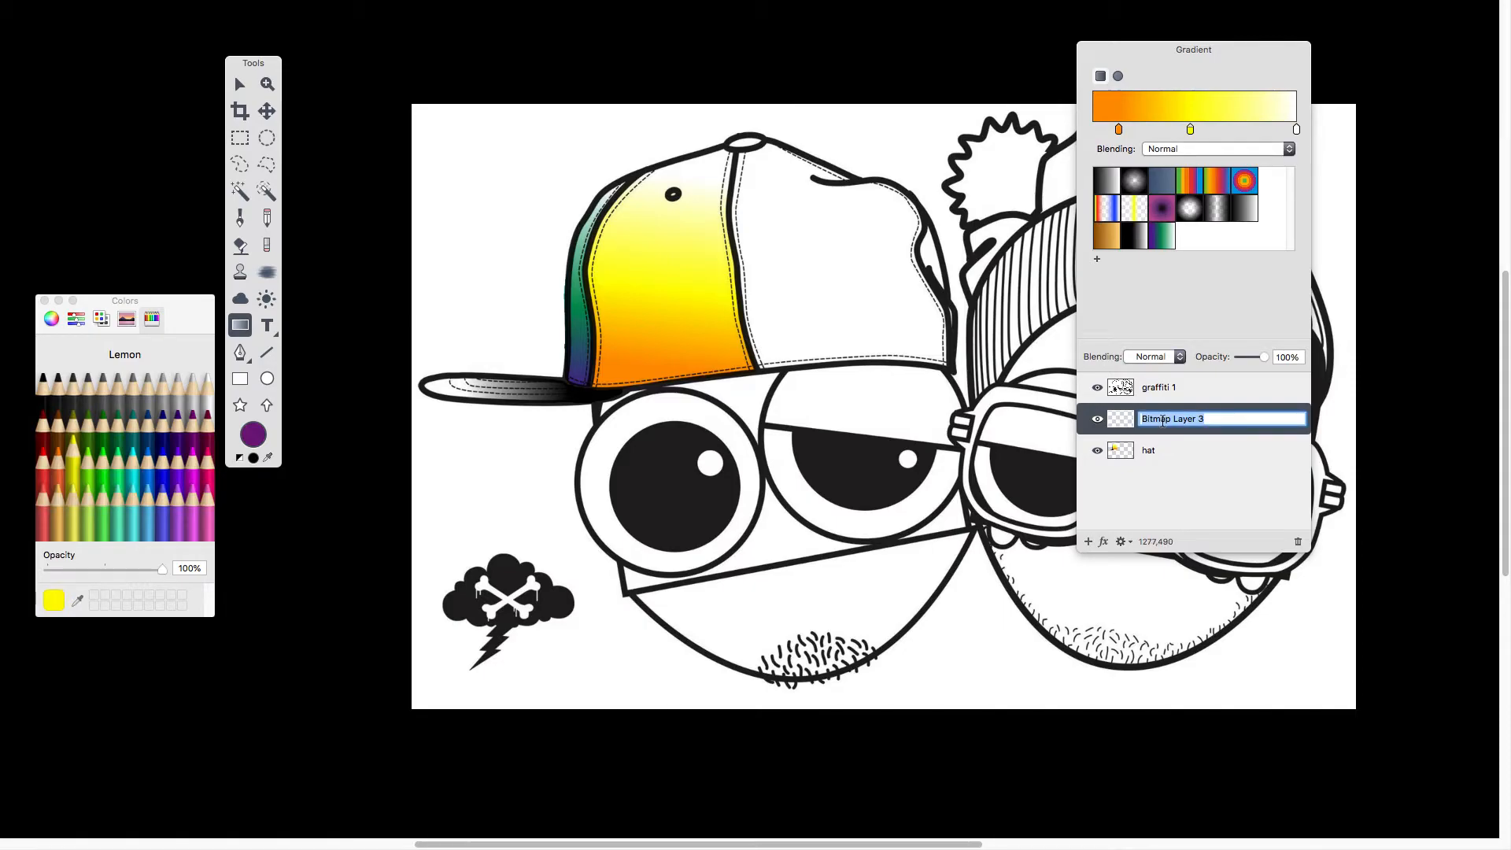
pyautogui.write('eye')
pyautogui.press('Return')
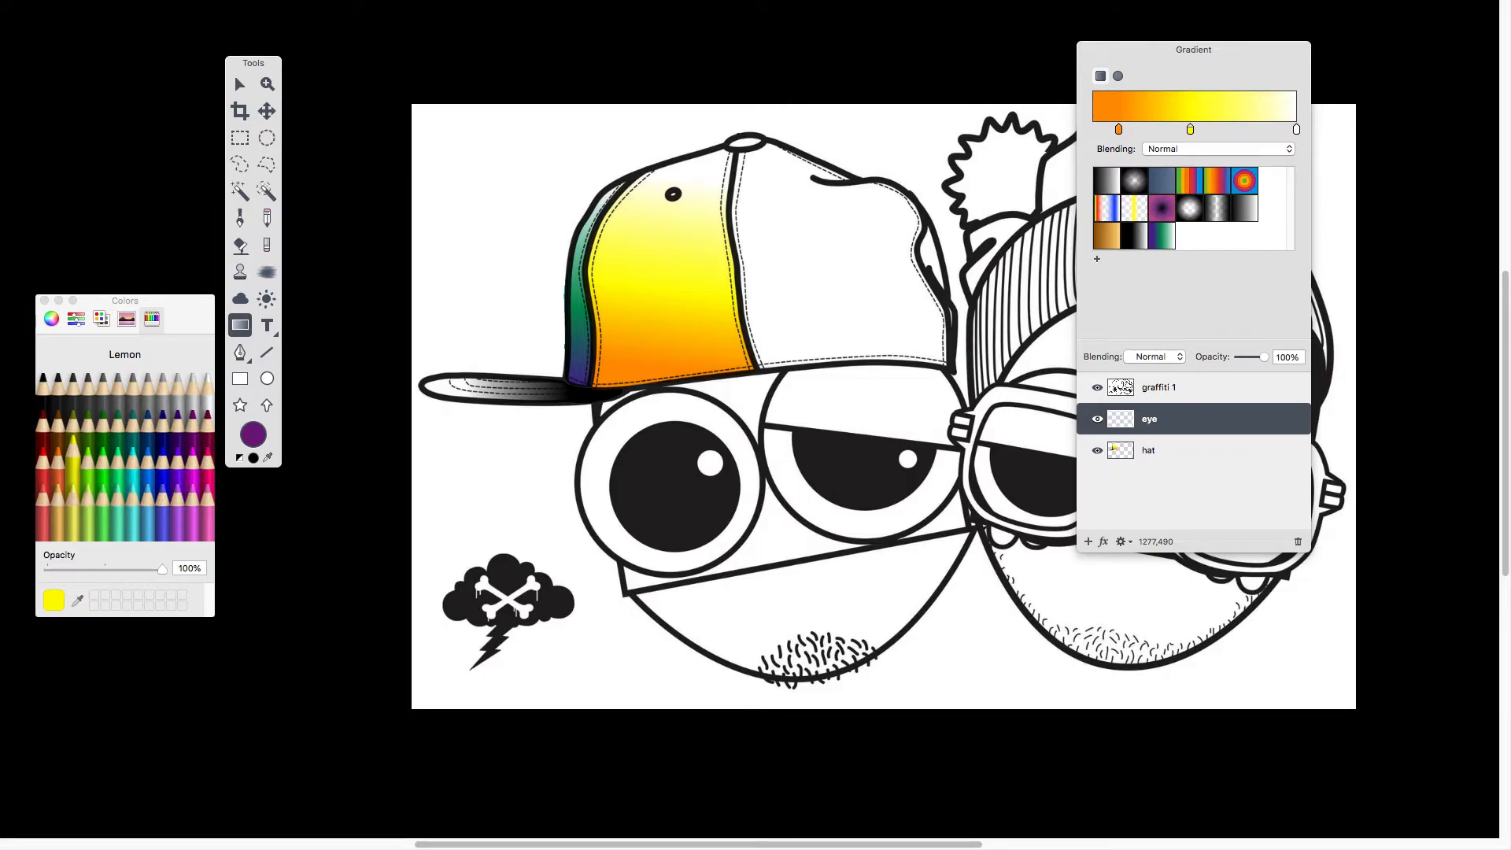
# - Draw an elliptical selection around the round, fully open eye below the cap, about 308 by 320 px
pyautogui.press('super+plus')
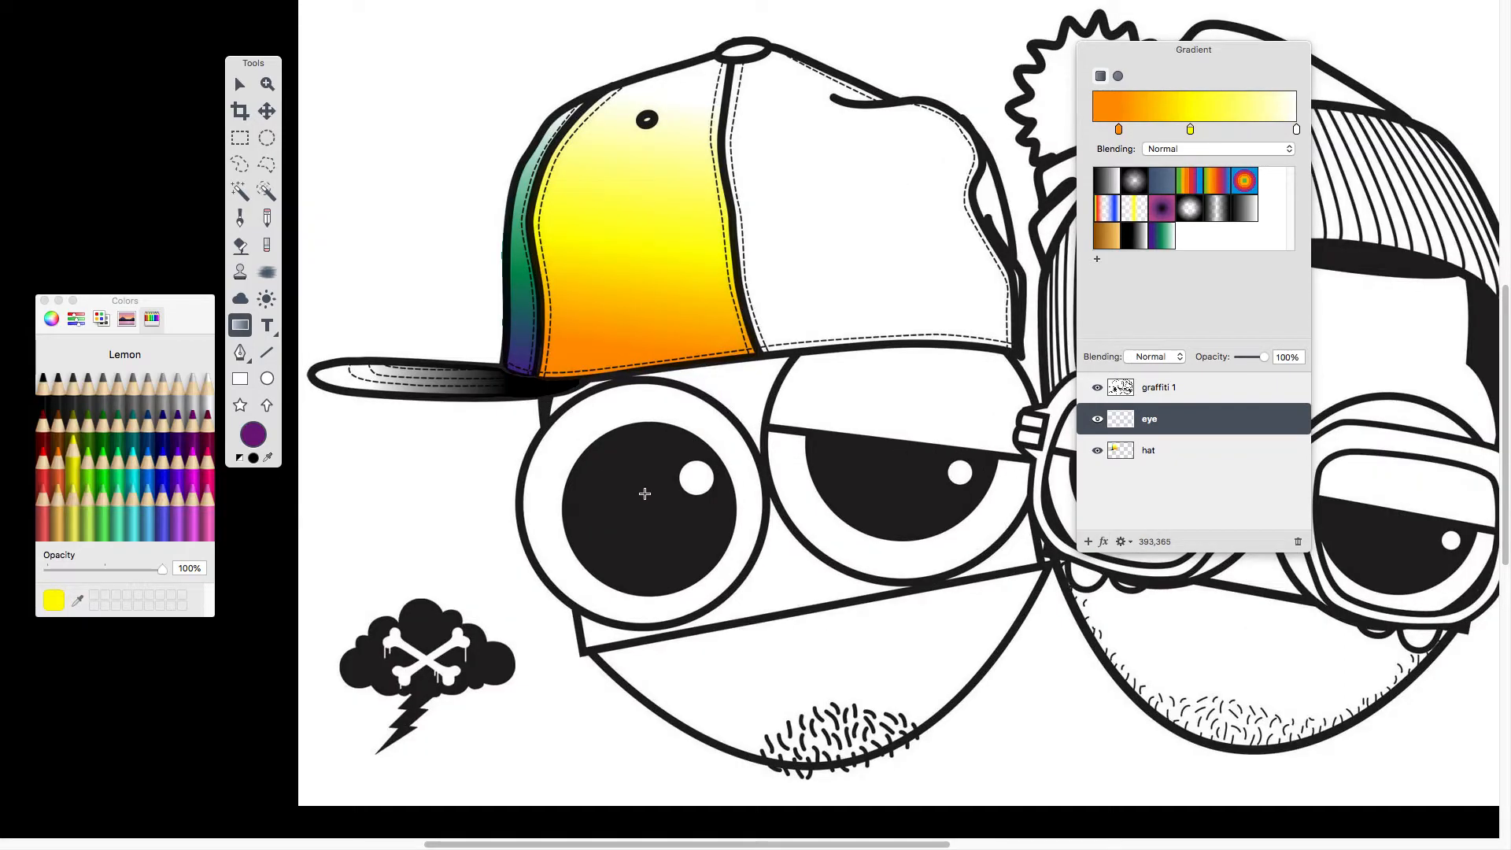
pyautogui.moveTo(694, 475); pyautogui.dragTo(741, 364)
pyautogui.press('m')
pyautogui.moveTo(561, 255); pyautogui.dragTo(804, 503)
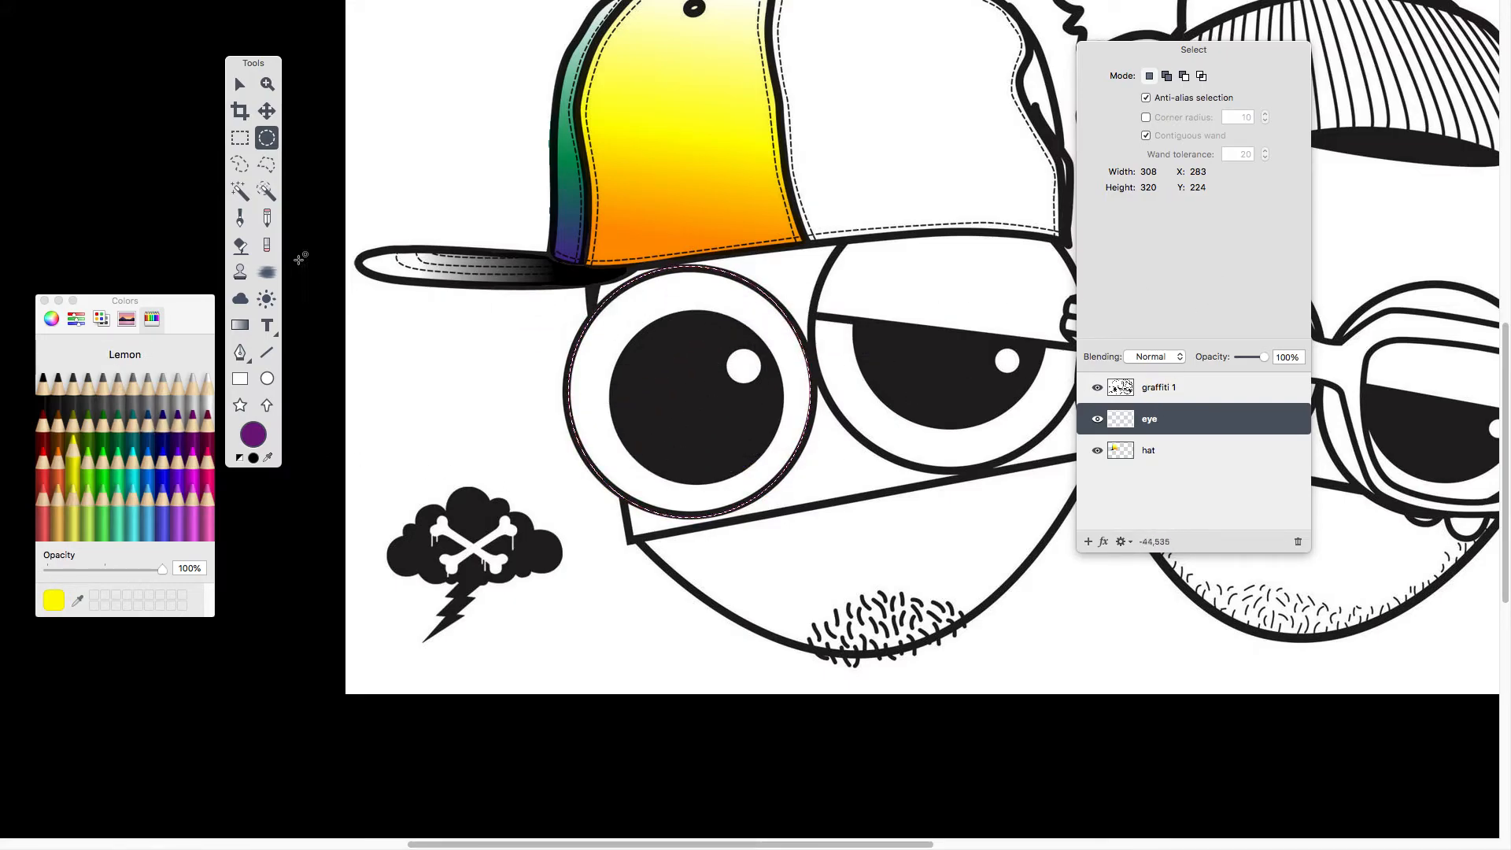
# - Load the radial black-and-white gradient preset and recolour its inner stop to Blueberry and its outer stop to Snow
pyautogui.click(241, 324)
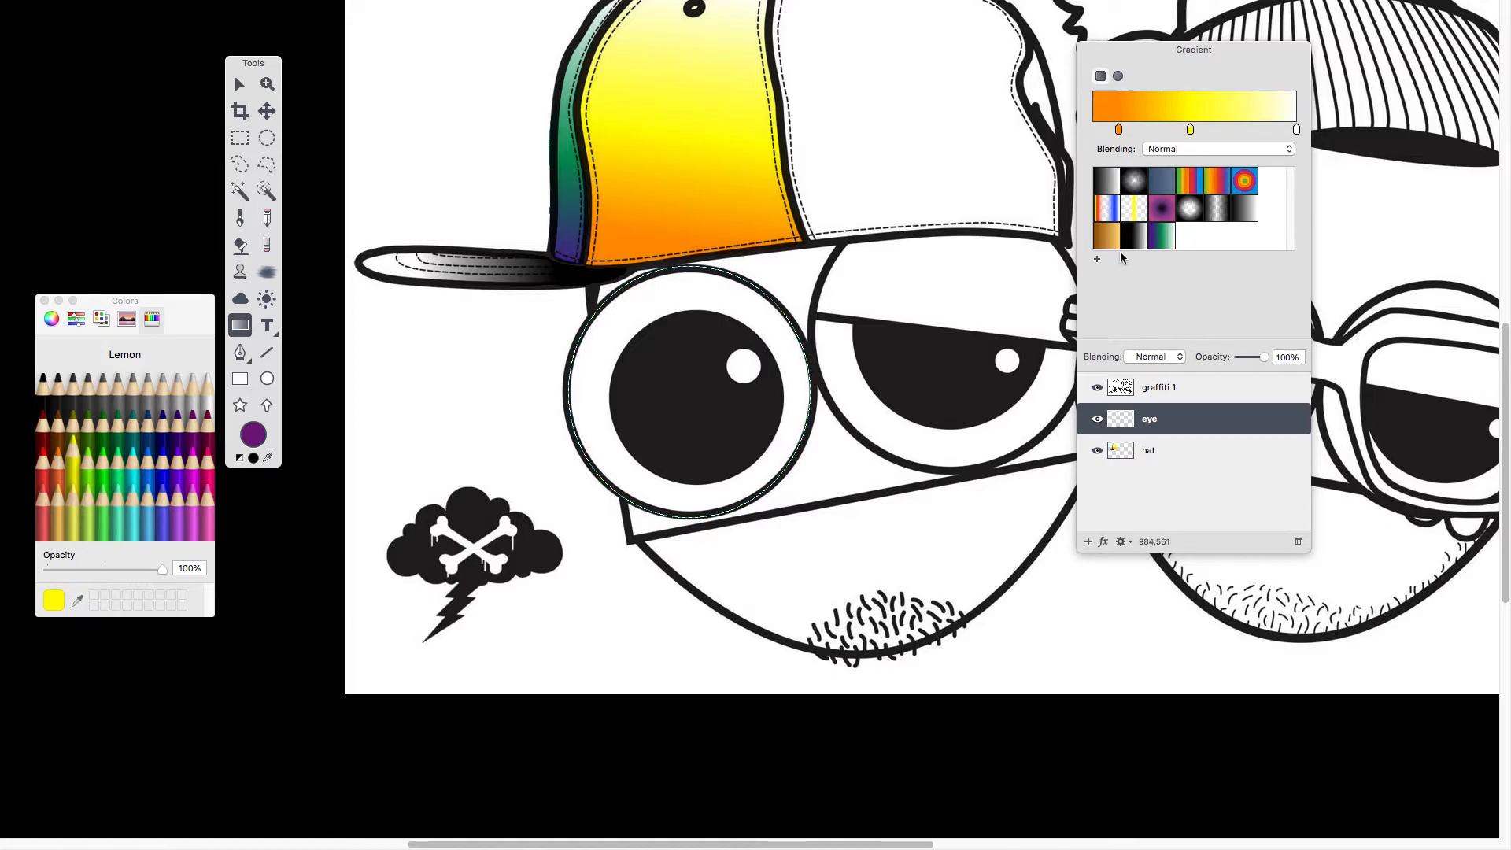
pyautogui.click(1136, 186)
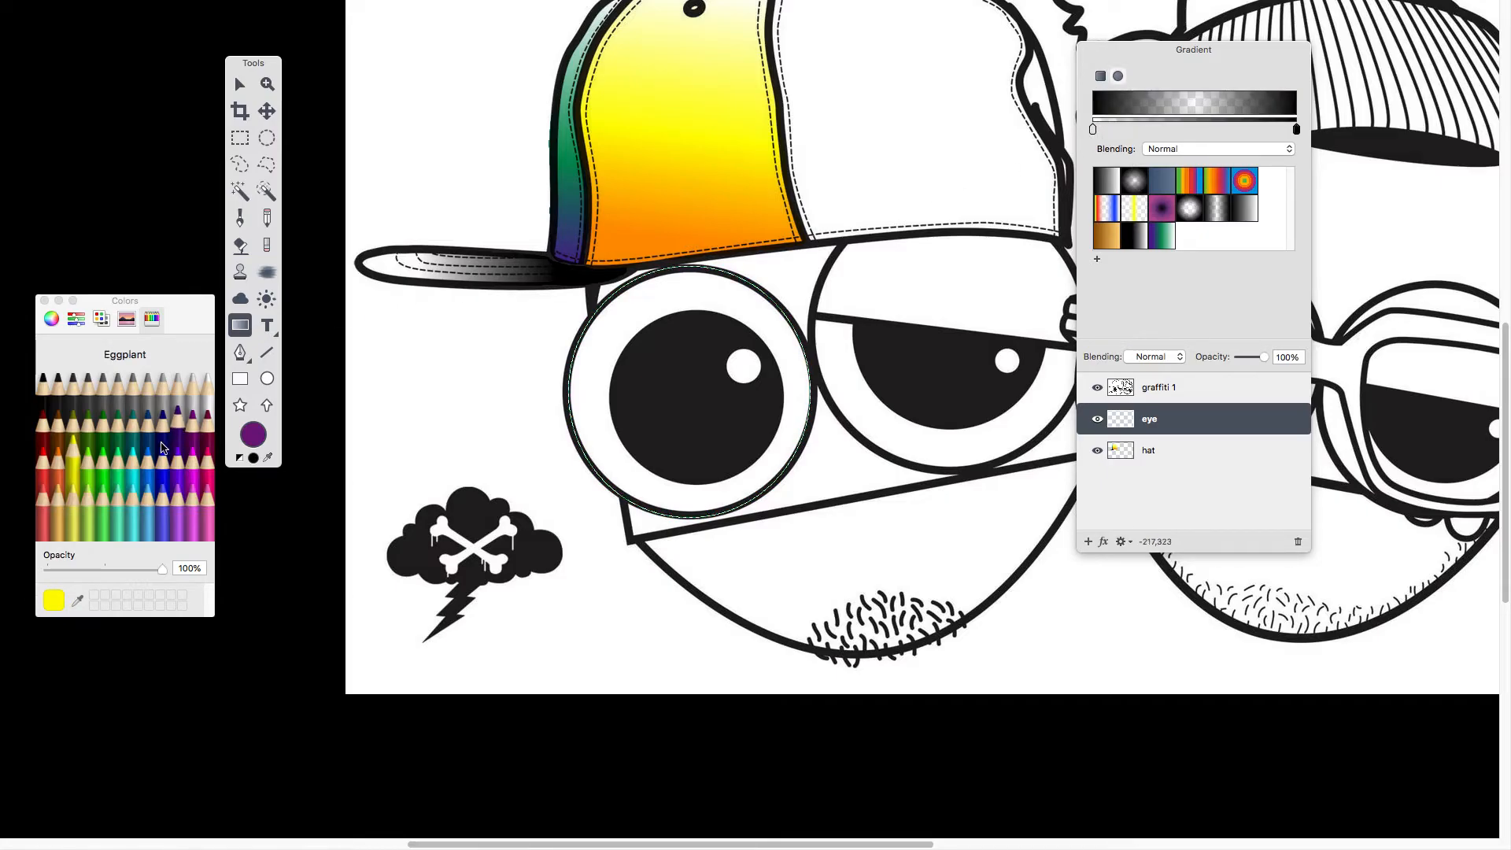
pyautogui.click(162, 414)
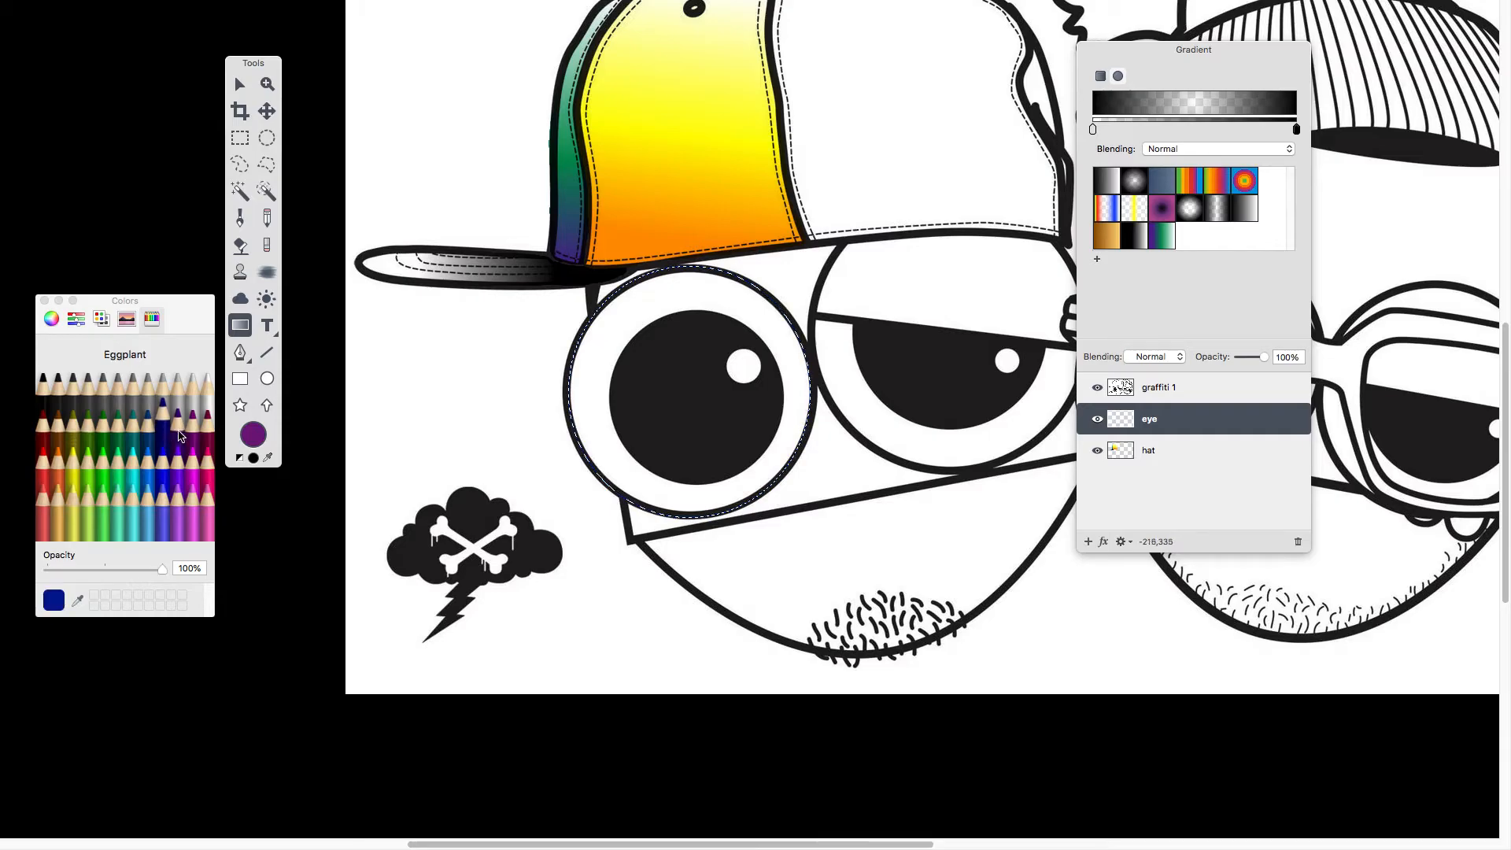
pyautogui.click(1090, 132)
pyautogui.click(178, 417)
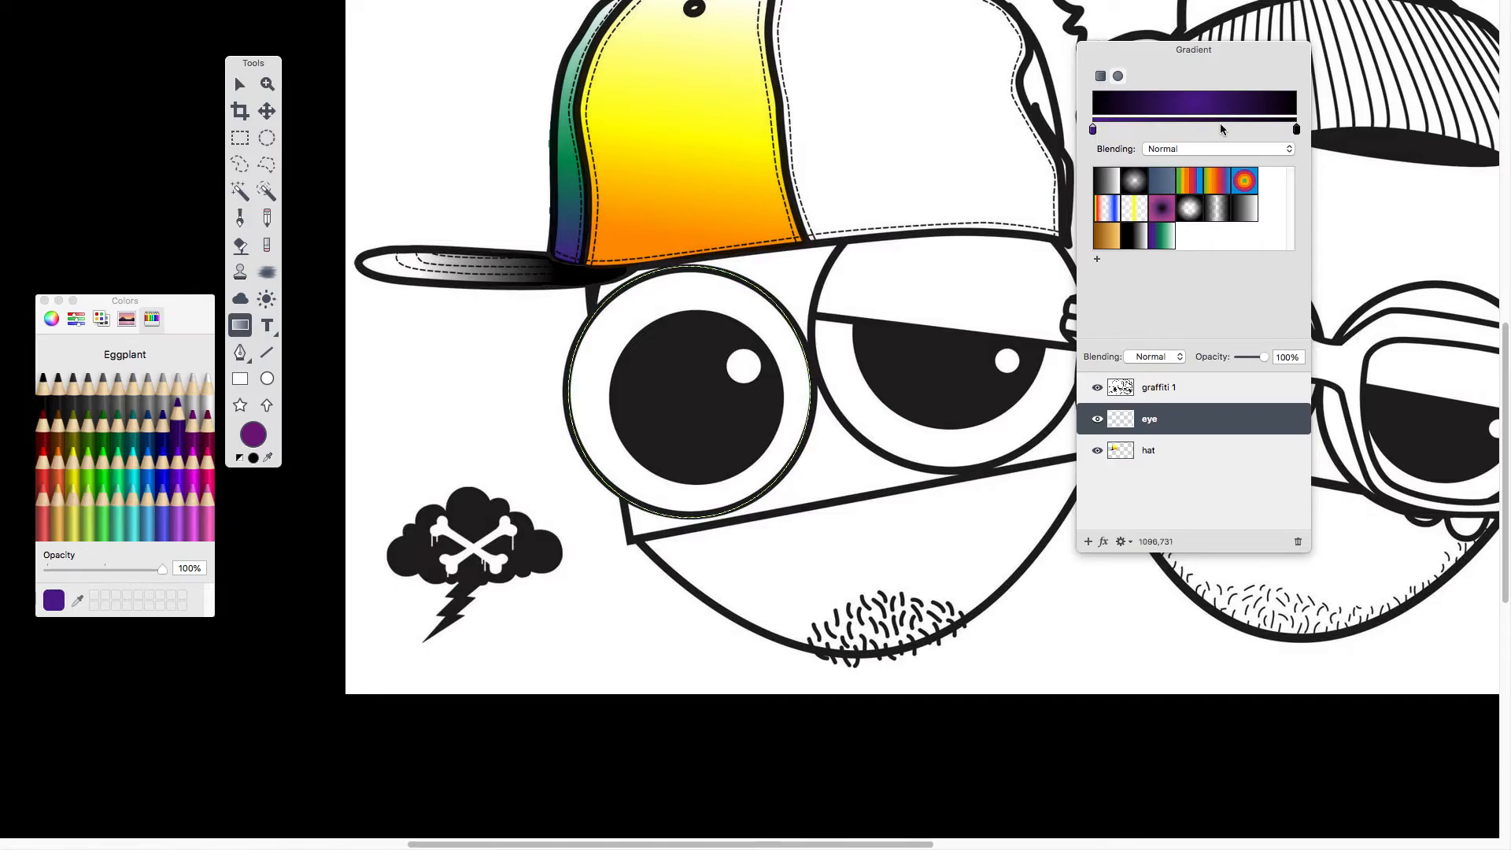
pyautogui.click(1296, 129)
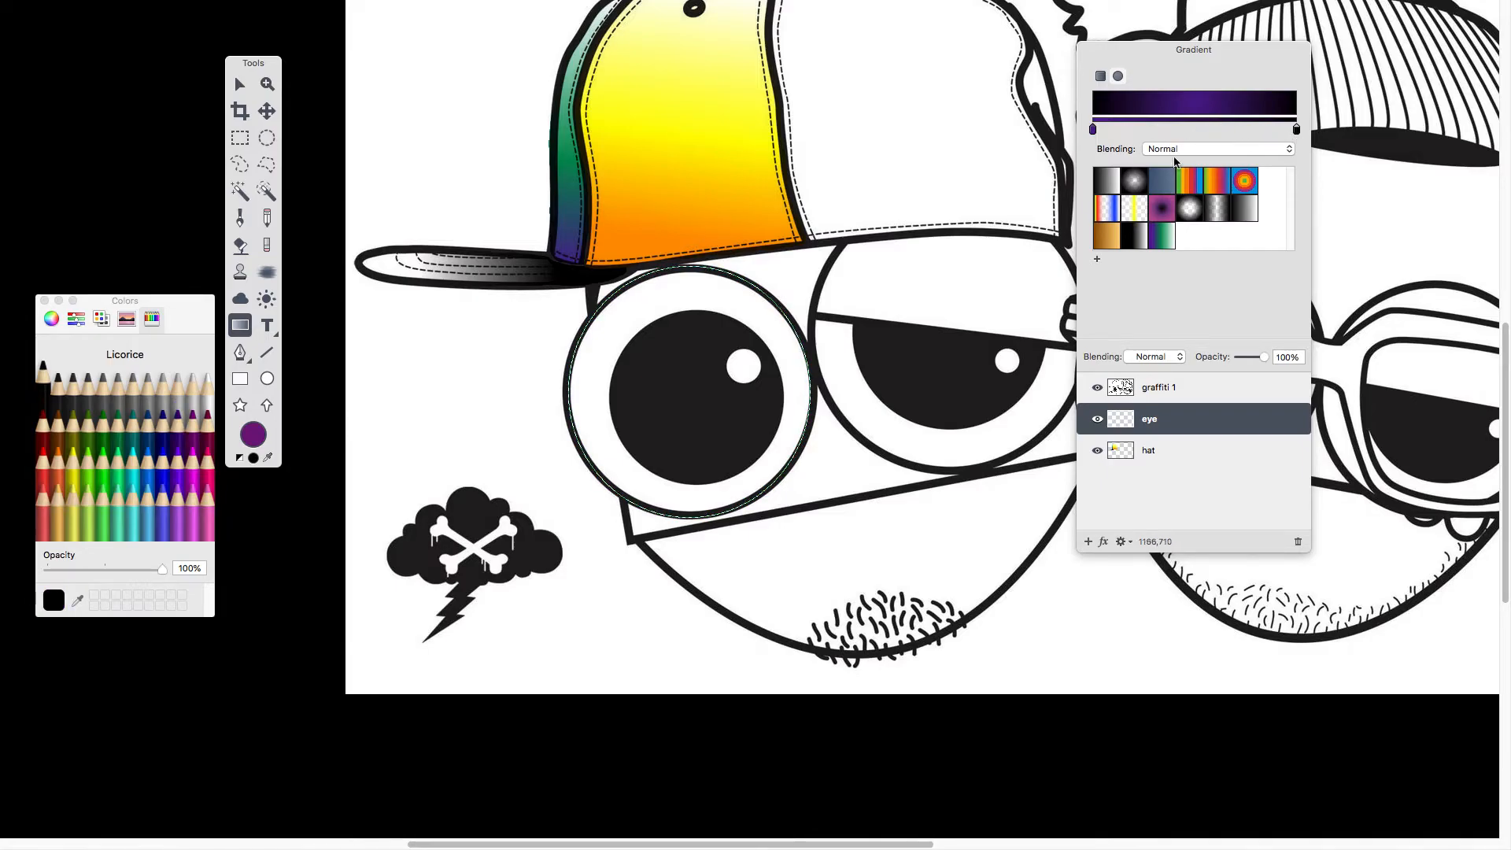
pyautogui.click(208, 394)
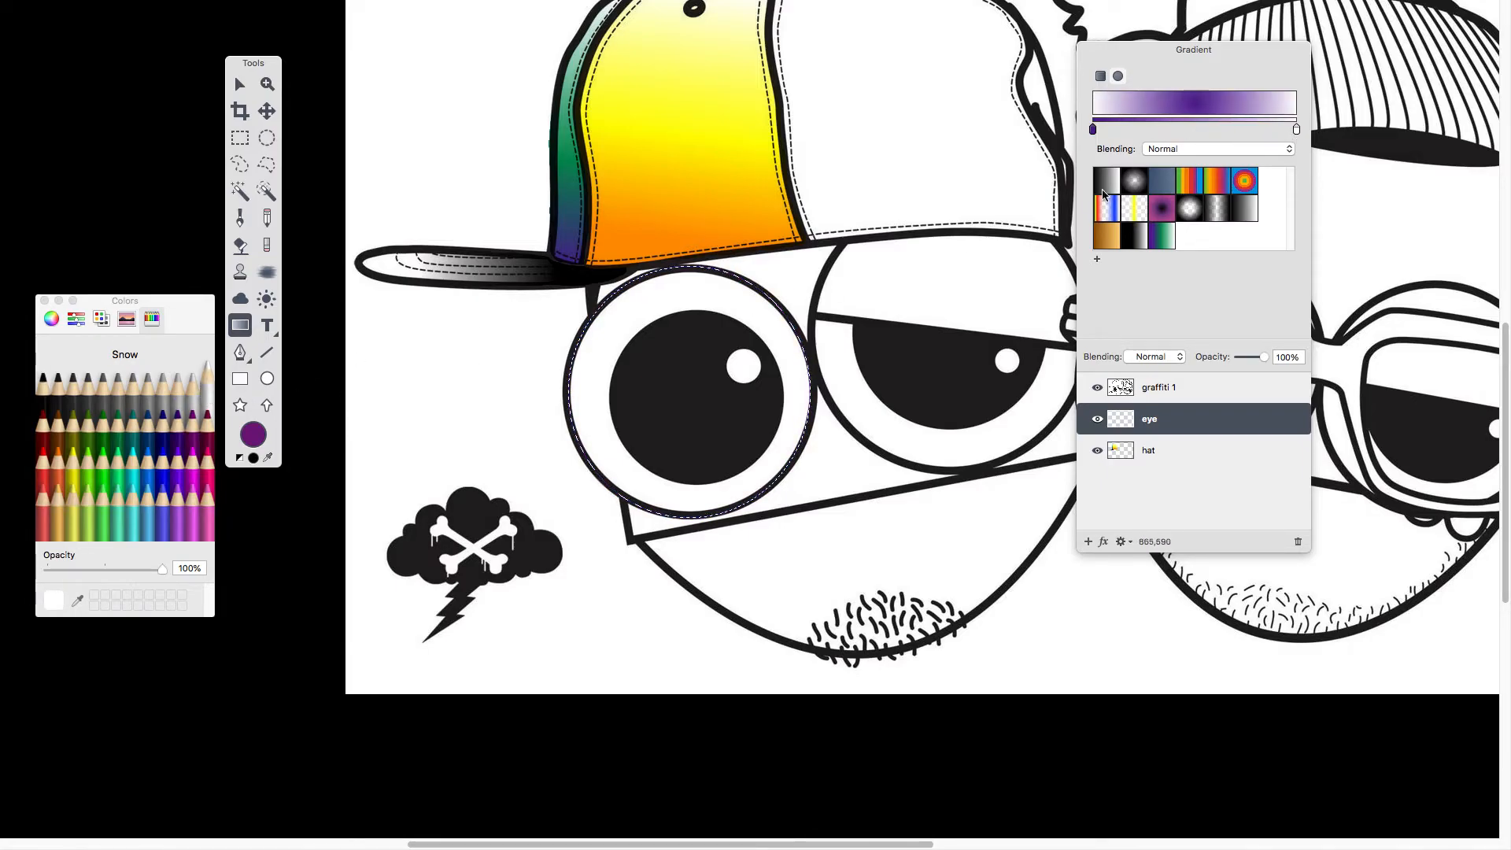
pyautogui.click(1093, 129)
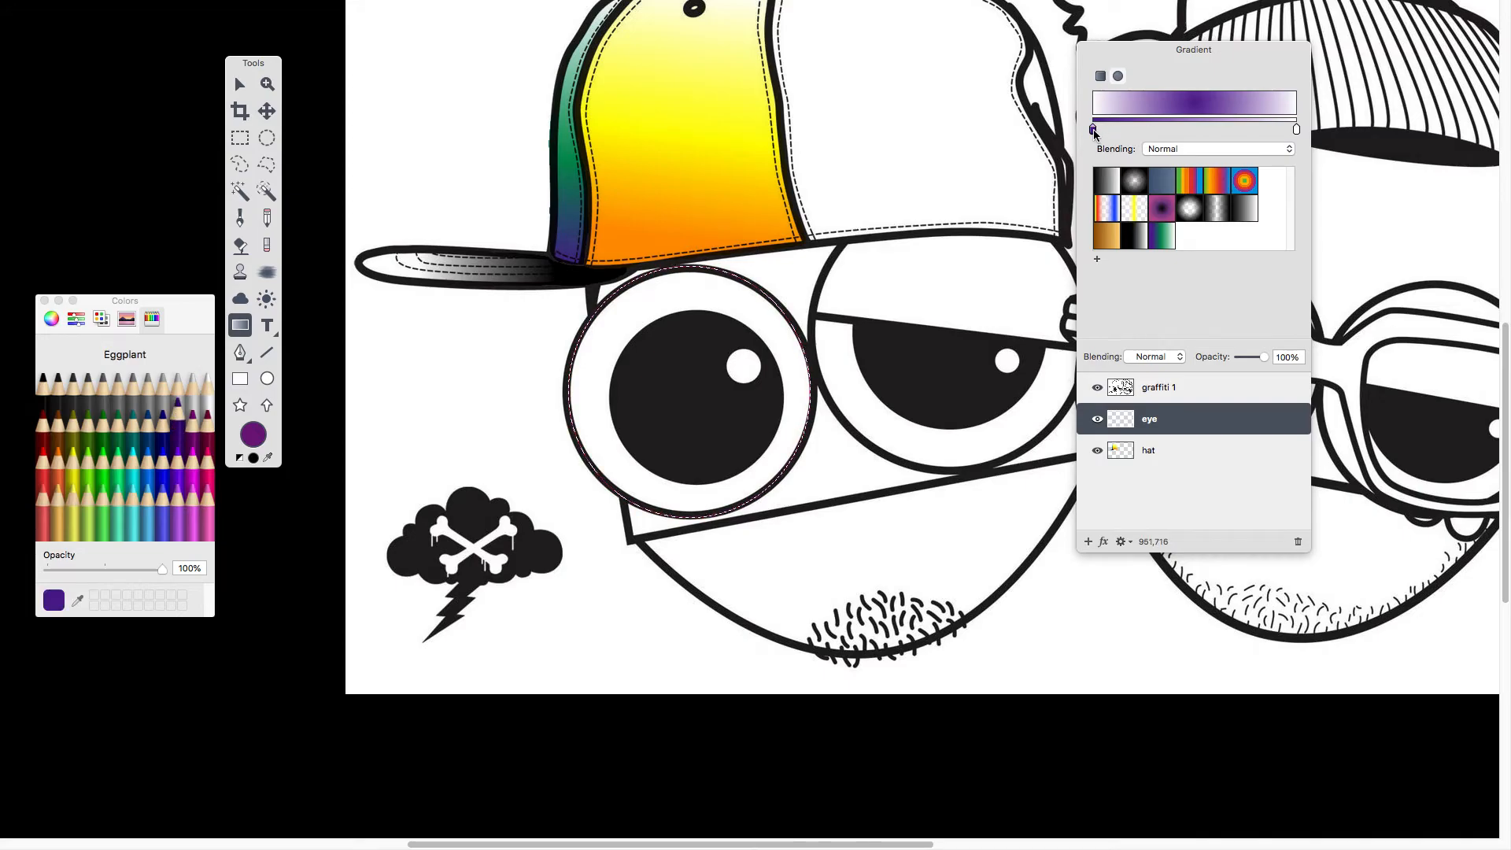
pyautogui.click(166, 460)
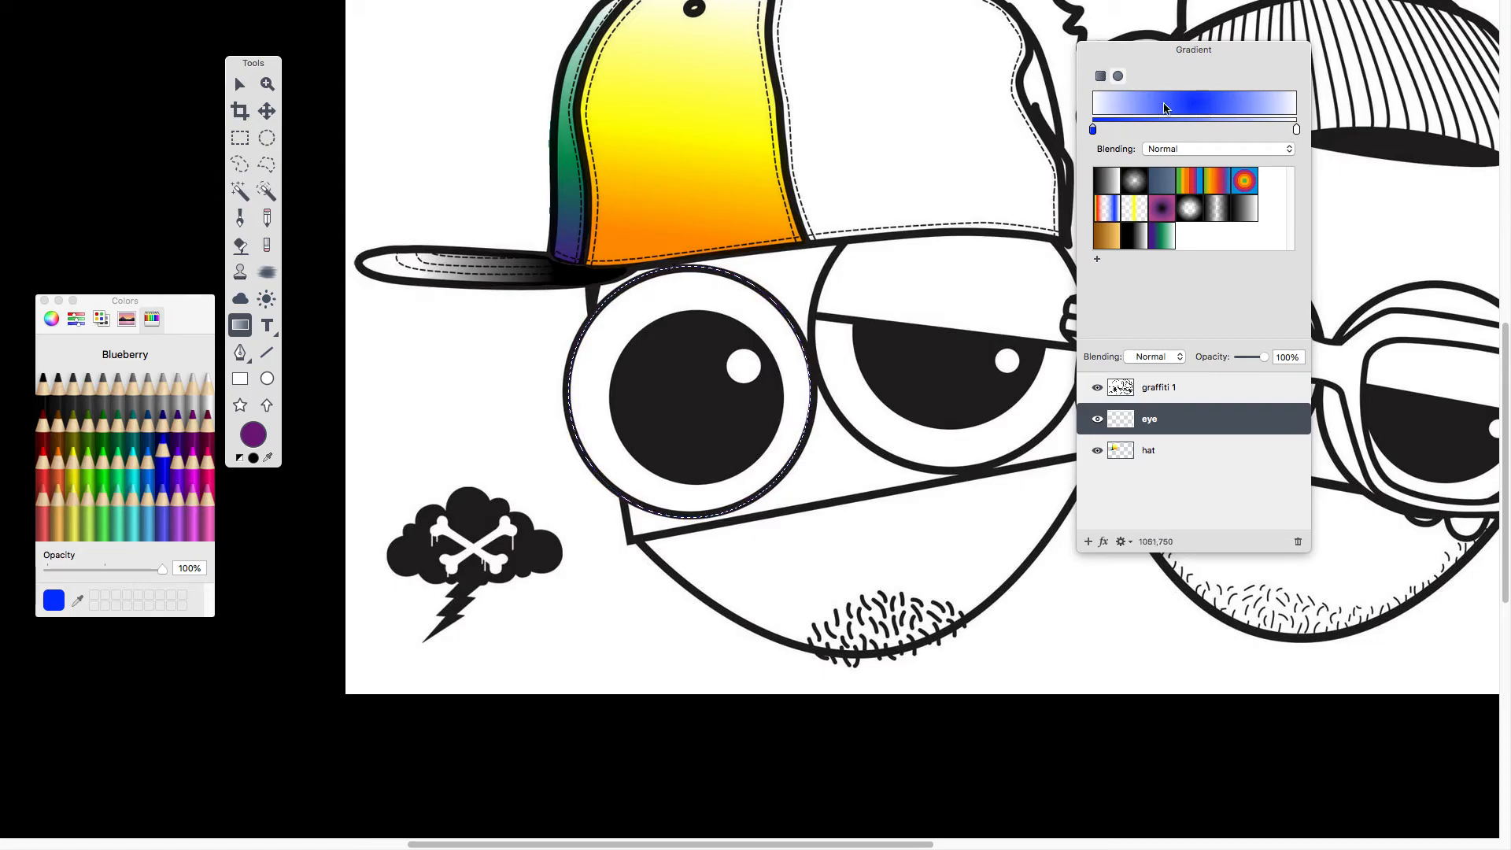
# - Rearrange the stops with white about a quarter in and Blueberry near the outer end, fill the eye radially from its upper-left side, and deselect
pyautogui.moveTo(1297, 129)
pyautogui.mouseDown()
pyautogui.moveTo(1099, 132)
pyautogui.moveTo(1291, 131)
pyautogui.mouseUp()
pyautogui.moveTo(1131, 132)
pyautogui.mouseDown()
pyautogui.moveTo(1105, 131)
pyautogui.moveTo(1153, 128)
pyautogui.mouseUp()
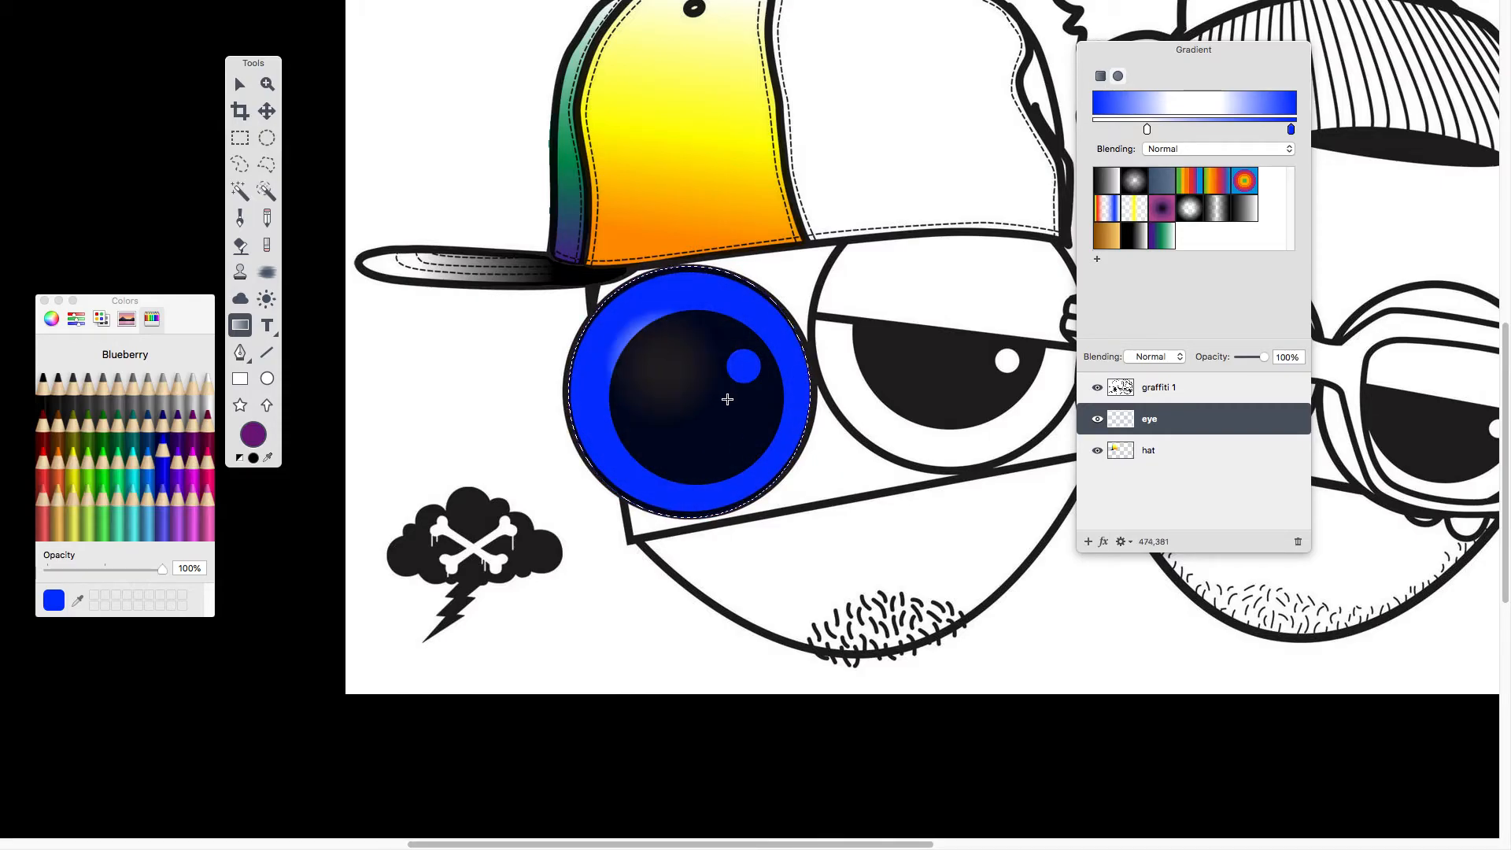
pyautogui.moveTo(825, 448)
pyautogui.mouseDown()
pyautogui.moveTo(915, 486)
pyautogui.moveTo(839, 438)
pyautogui.moveTo(805, 438)
pyautogui.mouseUp()
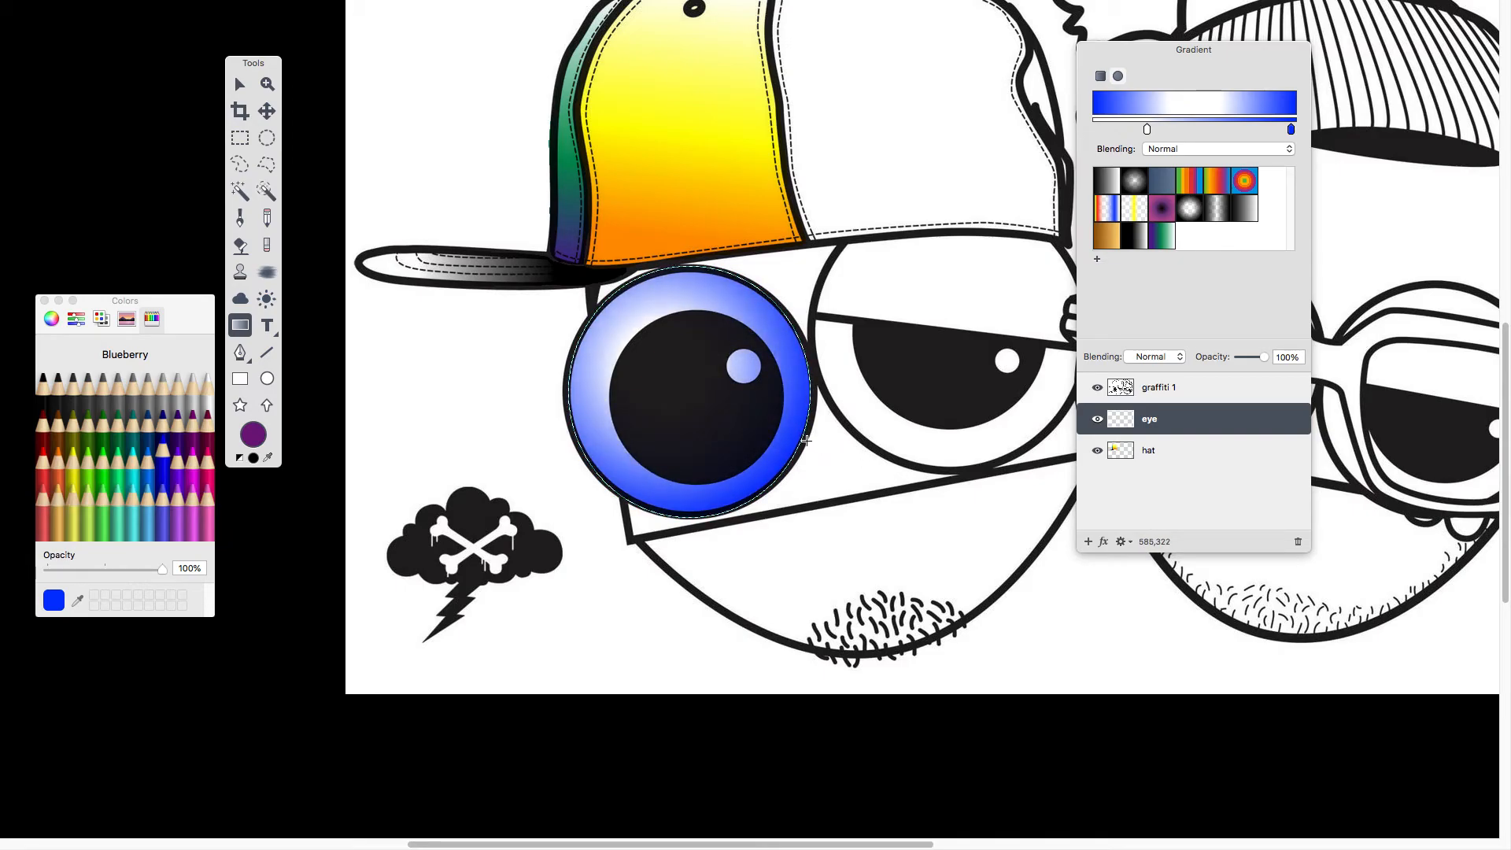
pyautogui.press('super+d')
# - Activate the paint brush and set the foreground colour to white
pyautogui.click(240, 220)
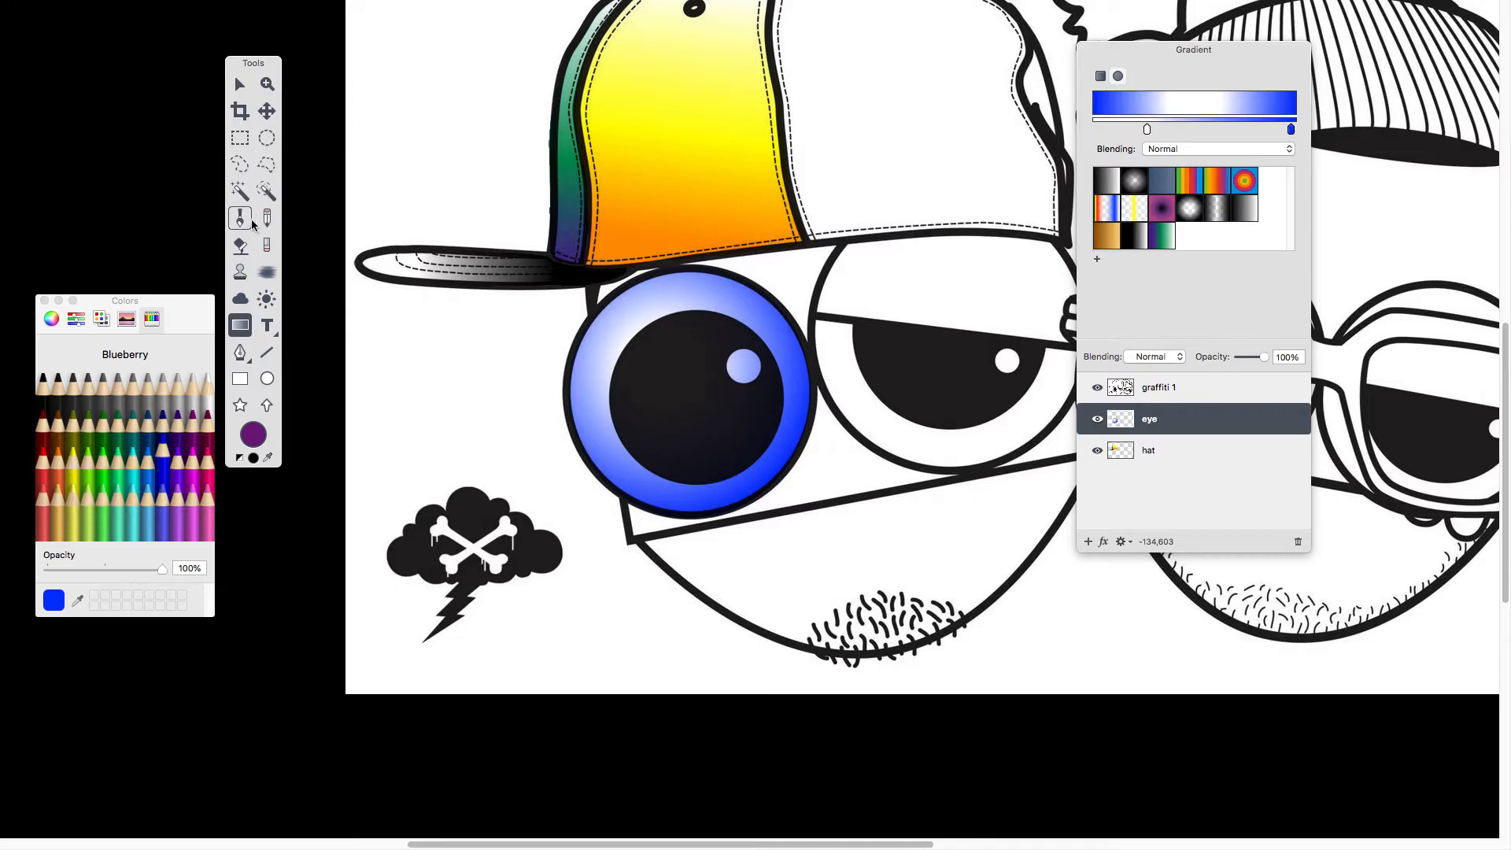
pyautogui.click(241, 458)
pyautogui.click(253, 458)
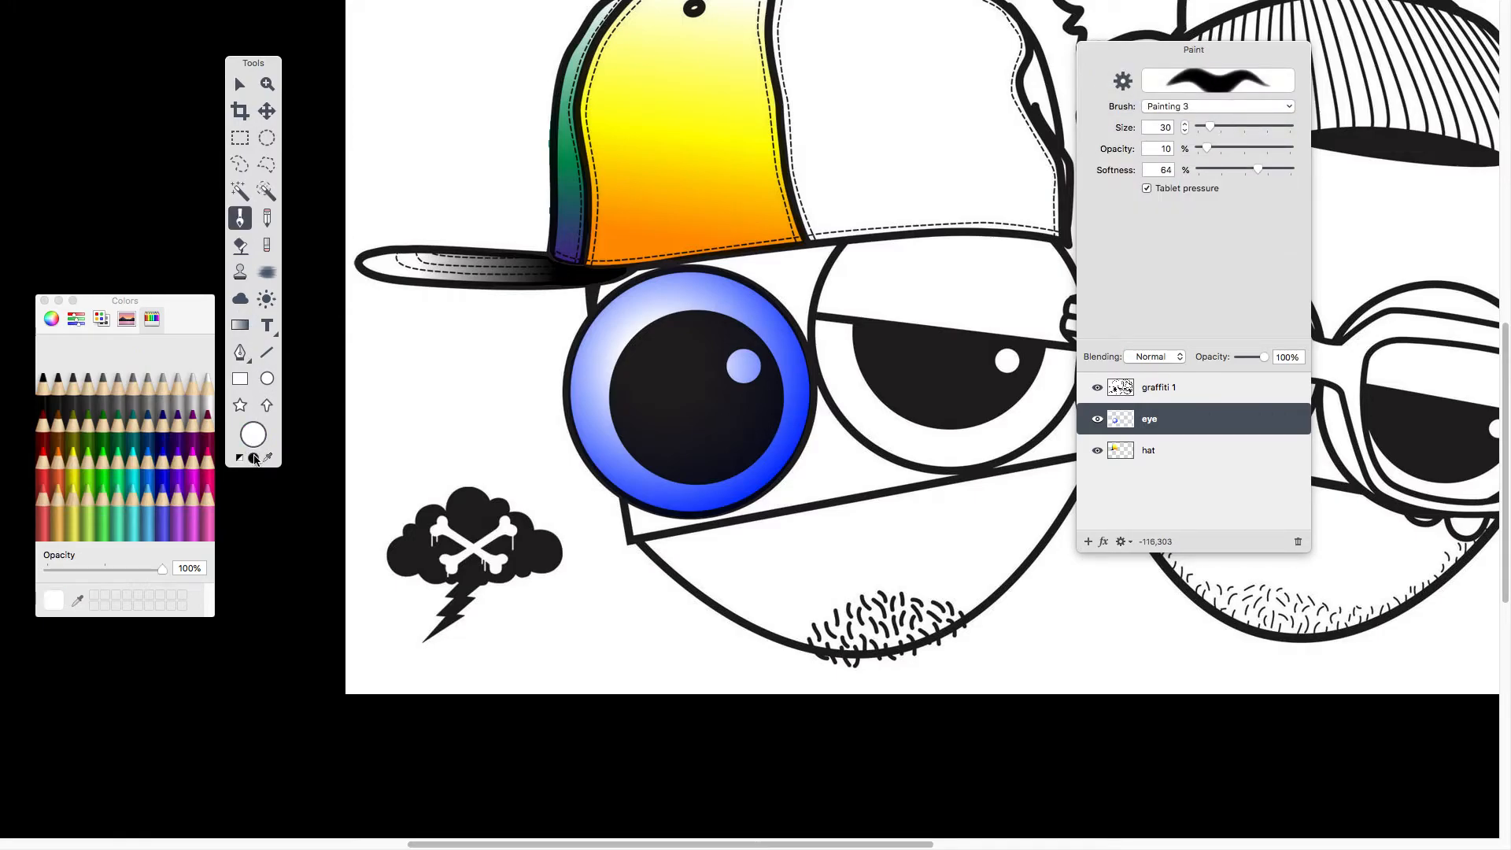